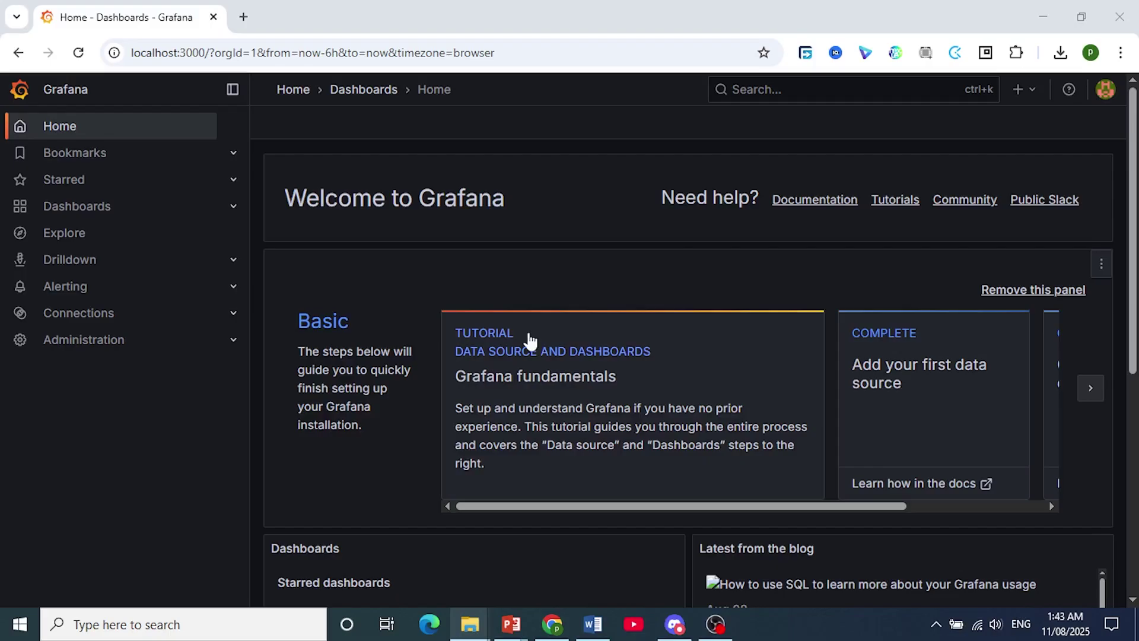
Bring up the Local Disk (C:) window and open its Program Files folder
mouse_move(475, 628)
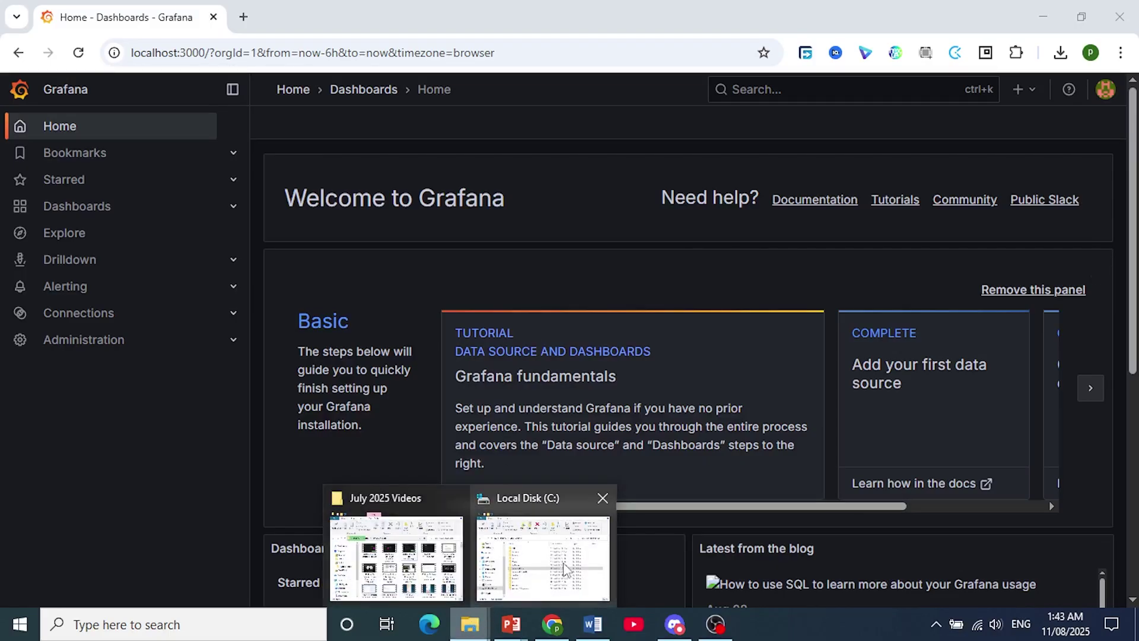
click(603, 537)
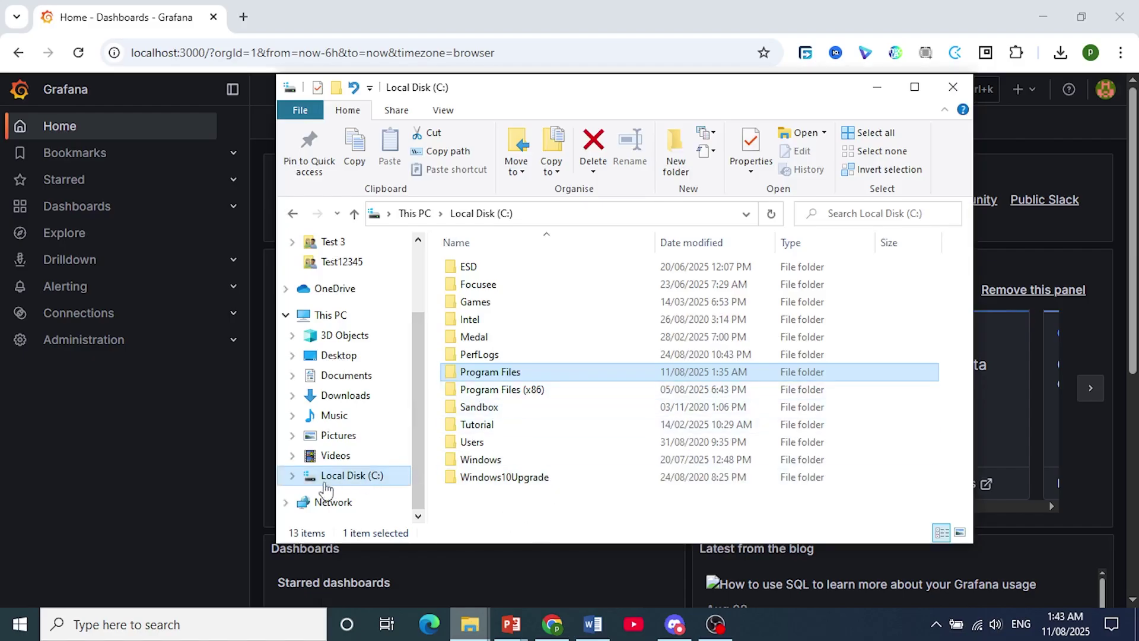
double_click(487, 375)
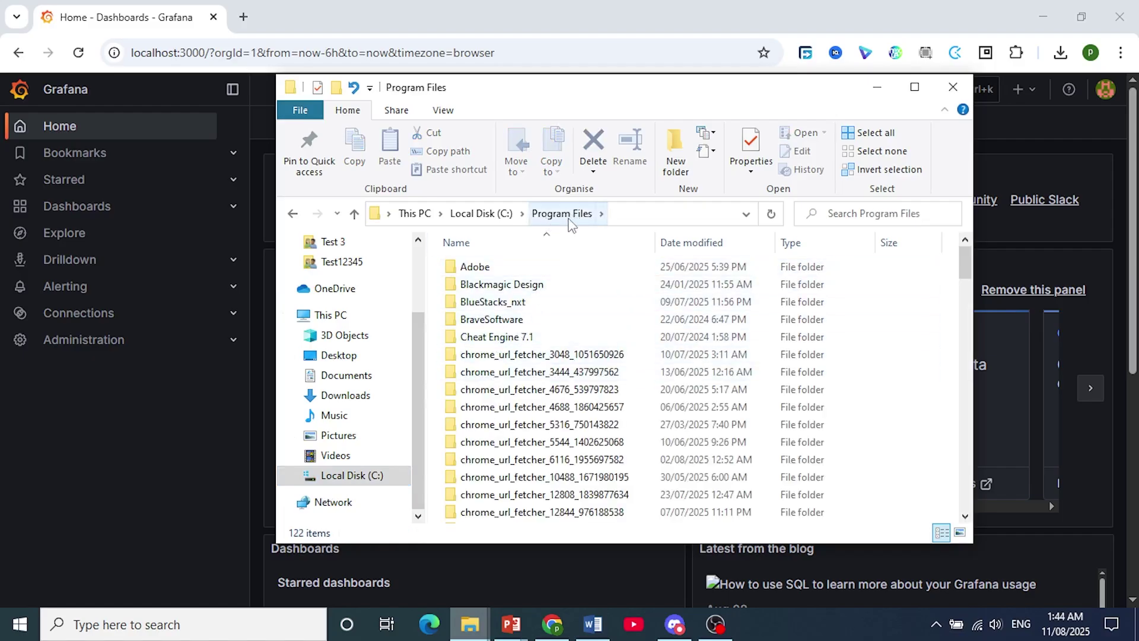
scroll(583, 355, down, 4)
scroll(583, 355, down, 10)
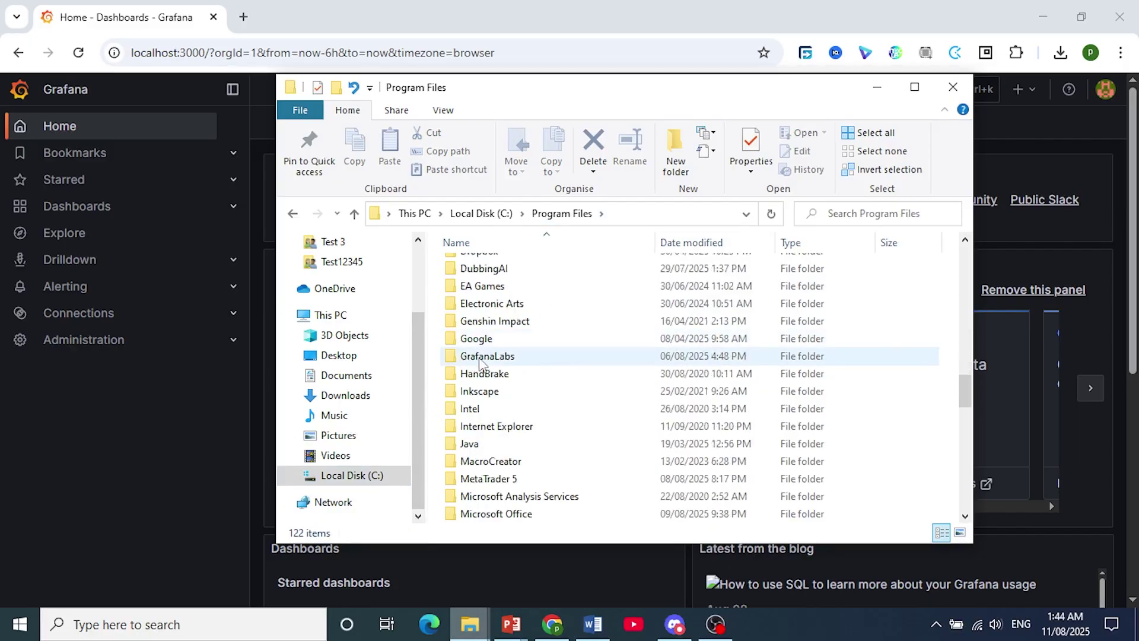
Go into GrafanaLabs > grafana > conf and select sample.ini
double_click(480, 358)
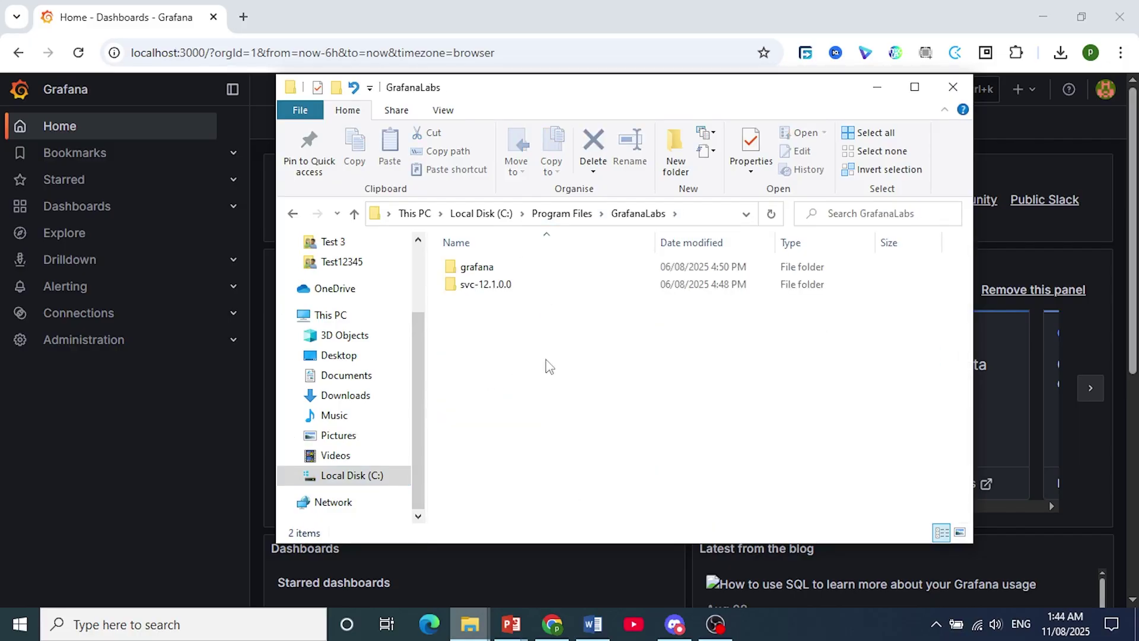
double_click(486, 268)
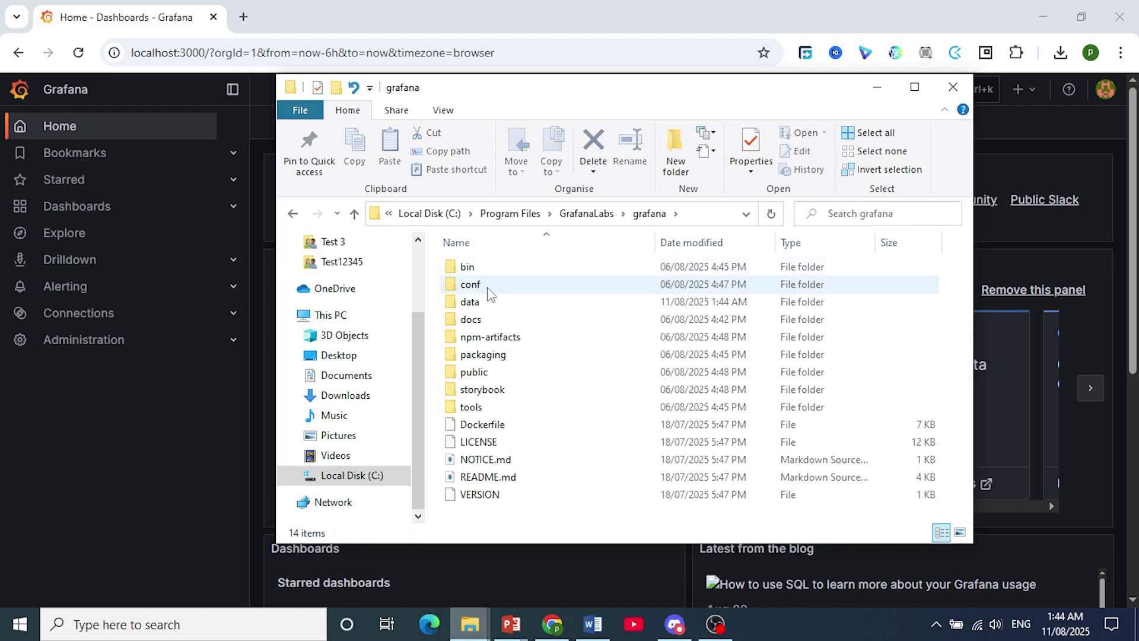
double_click(471, 285)
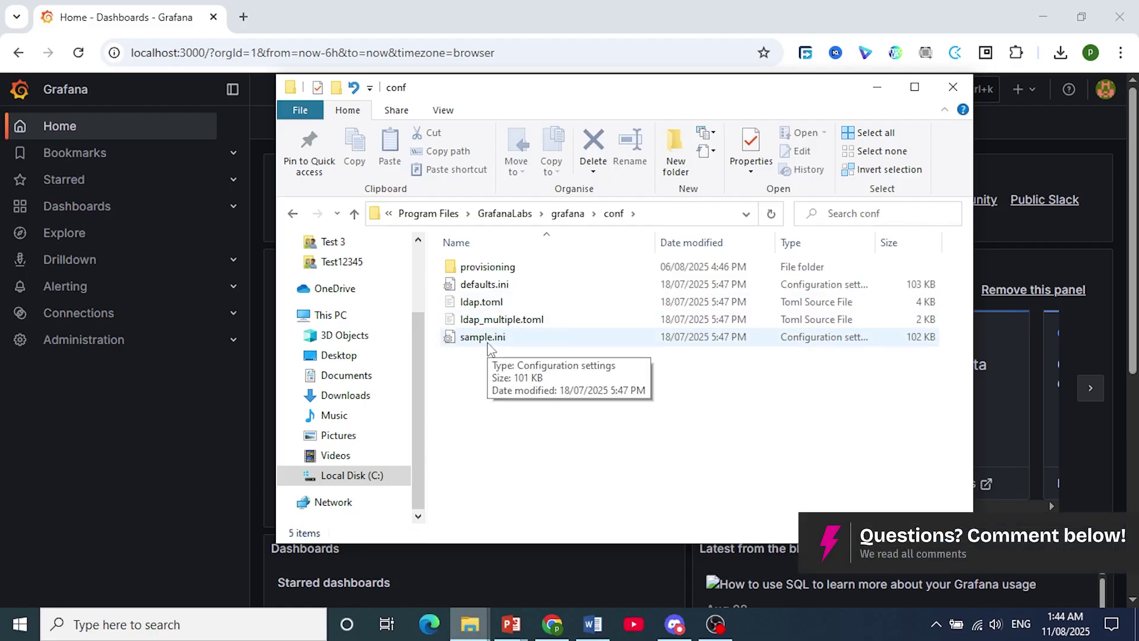
click(504, 340)
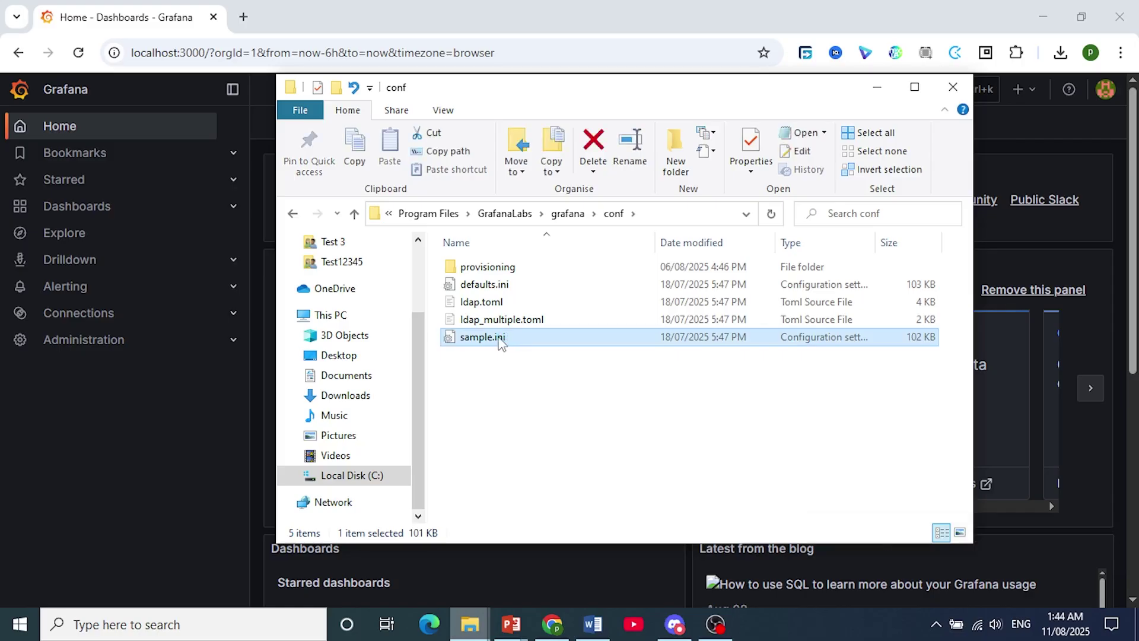
click(501, 341)
click(531, 337)
click(542, 343)
Open sample.ini in Notepad and place the cursor in its text
double_click(541, 343)
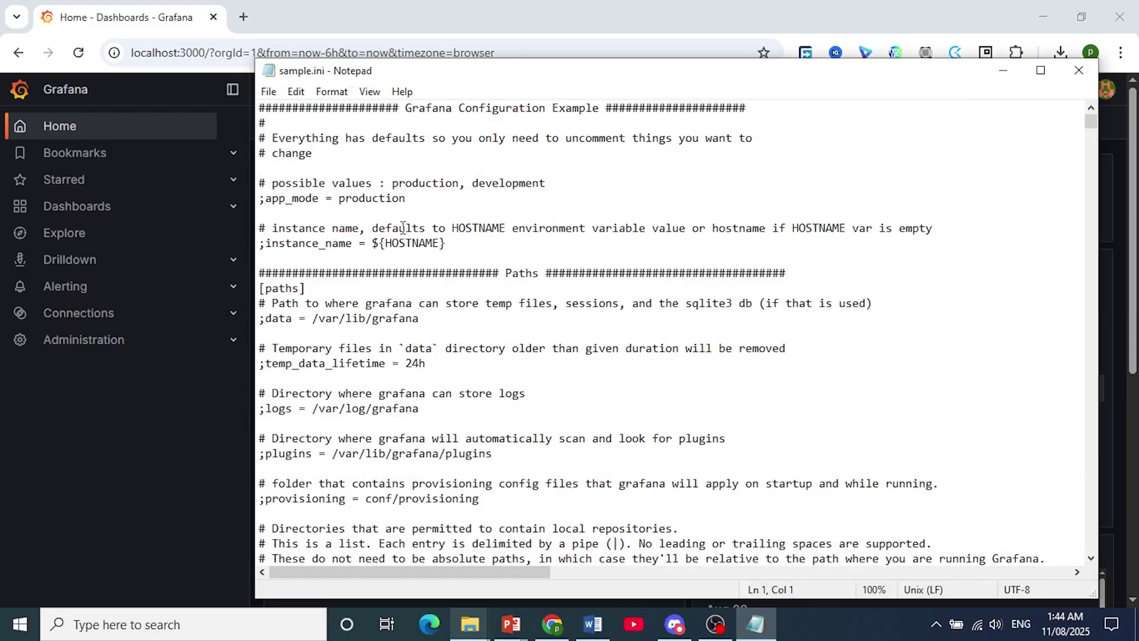
scroll(436, 237, down, 2)
click(436, 241)
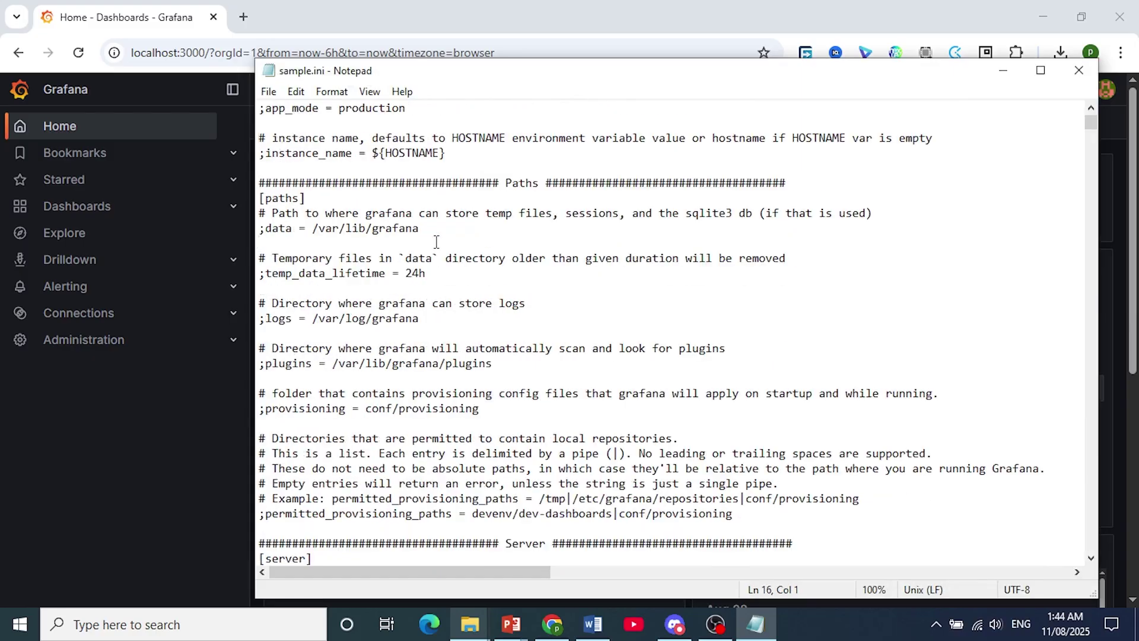
Search the file for 'sm' to jump to the [smtp] section, then scroll through it
key(ctrl+f)
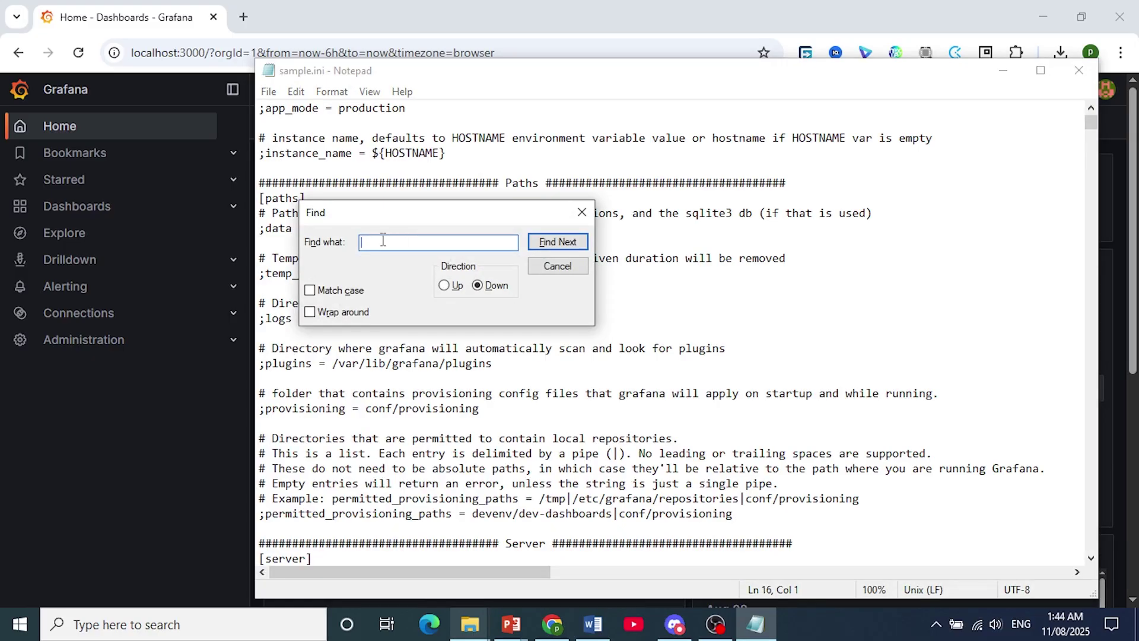
text(smtp)
key(Return)
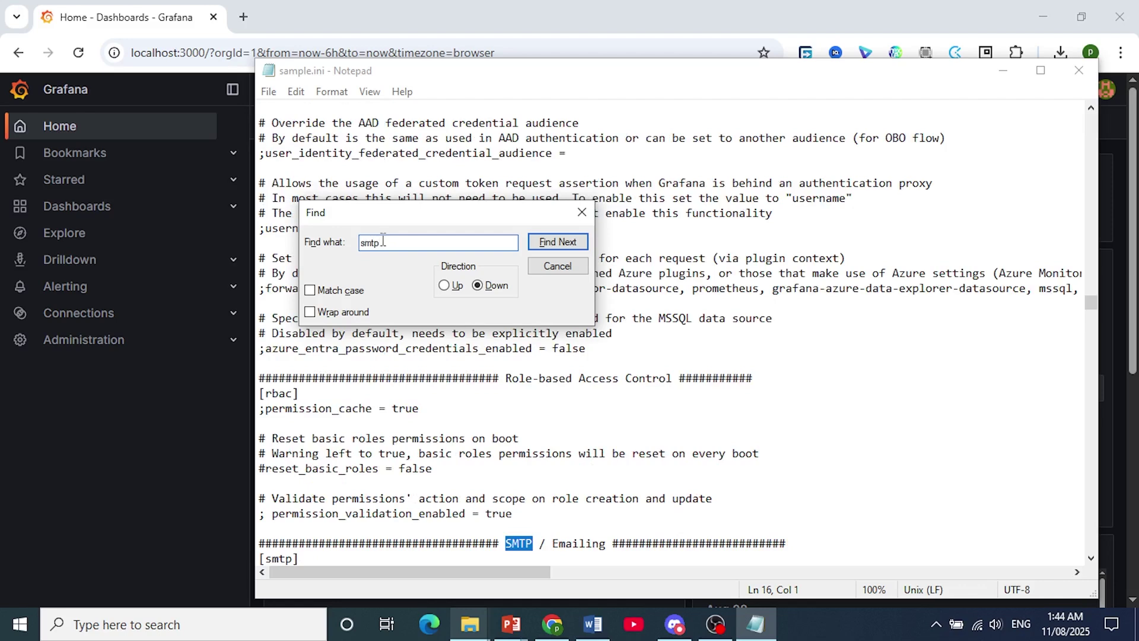
click(583, 213)
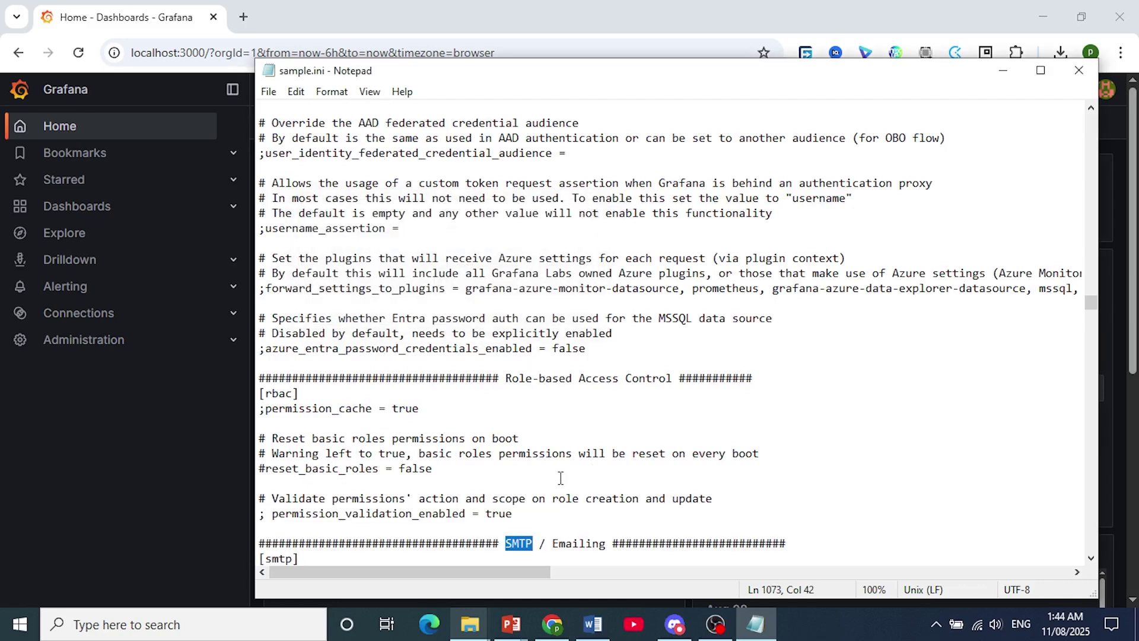
scroll(560, 478, down, 4)
scroll(431, 377, down, 2)
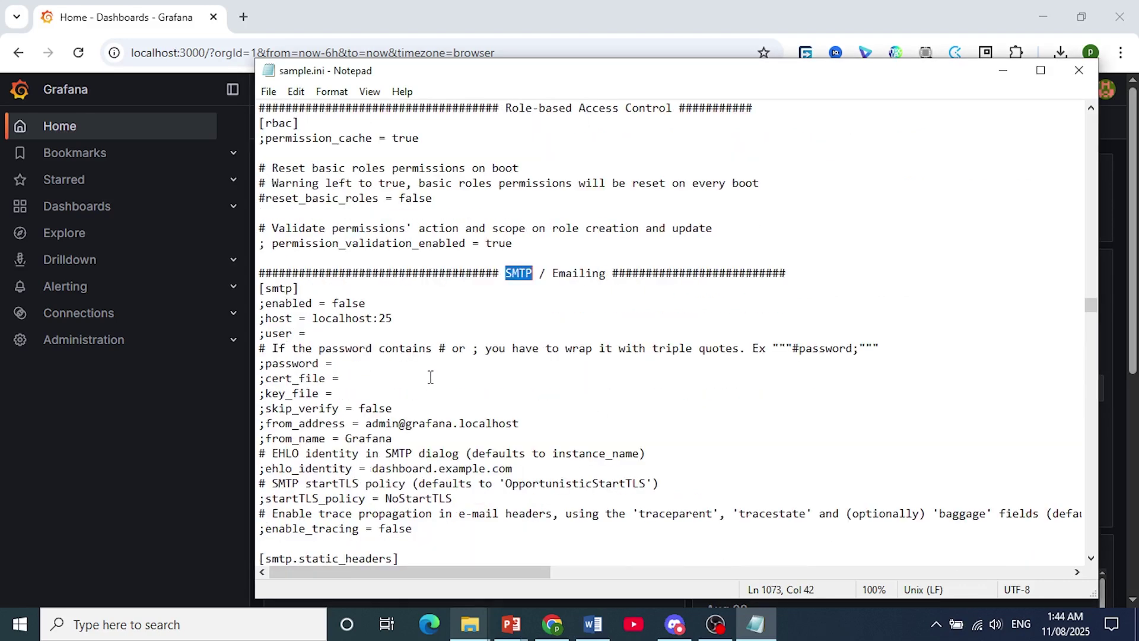
scroll(394, 326, down, 2)
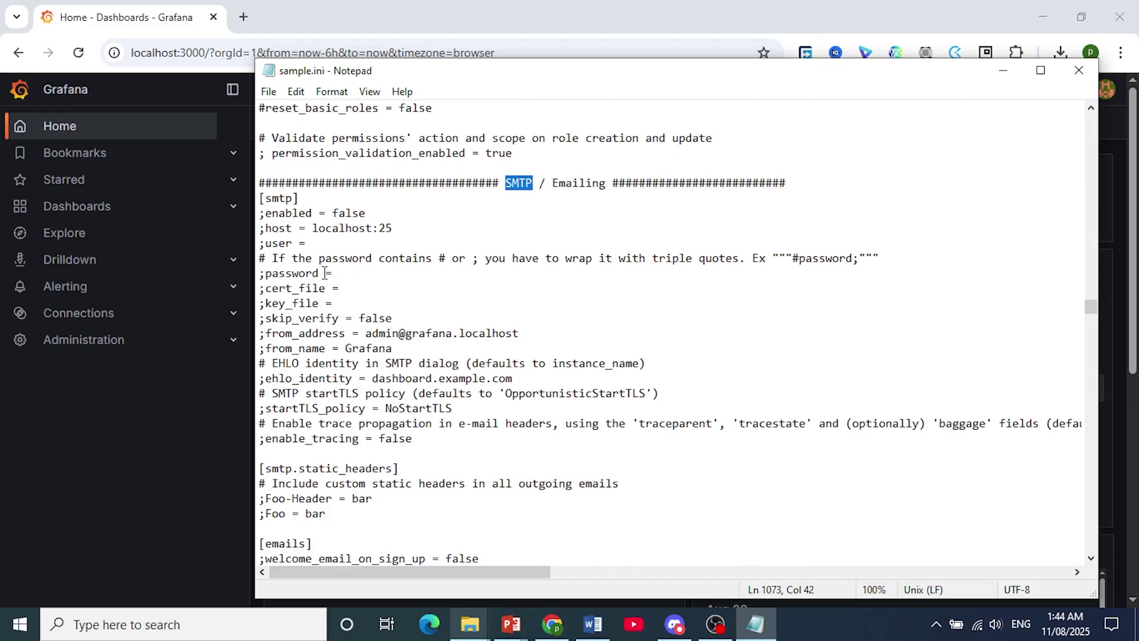
Replace 'false' with 'true' on the [smtp] enabled line and review the host and user lines
drag(333, 215, 368, 215)
text(true)
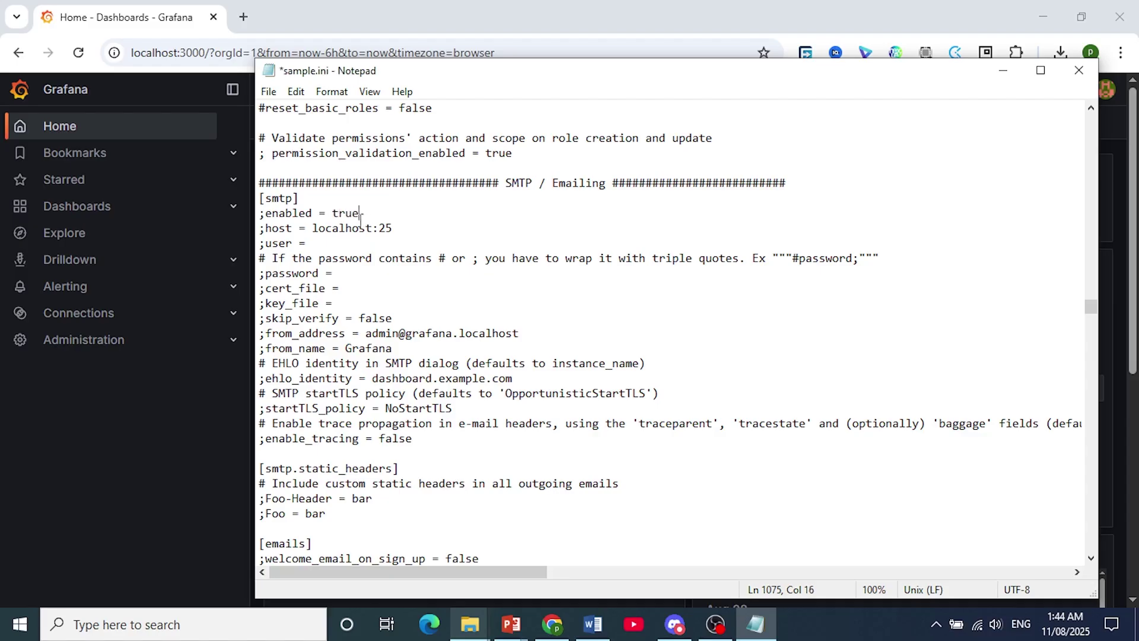
click(339, 230)
drag(312, 228, 382, 236)
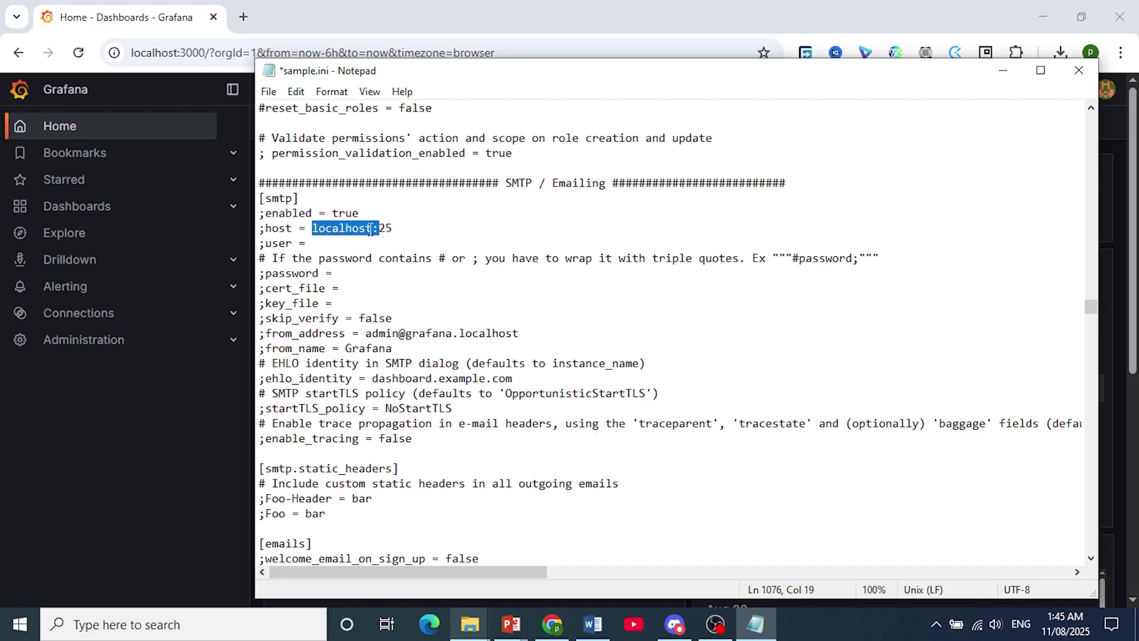
click(339, 246)
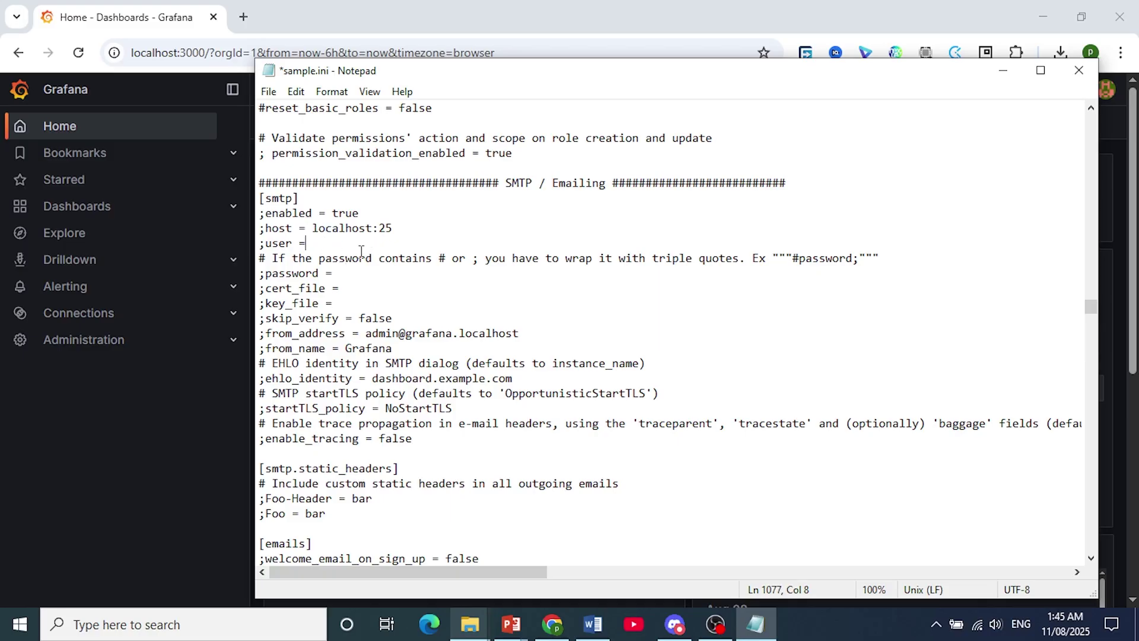
scroll(361, 252, down, 1)
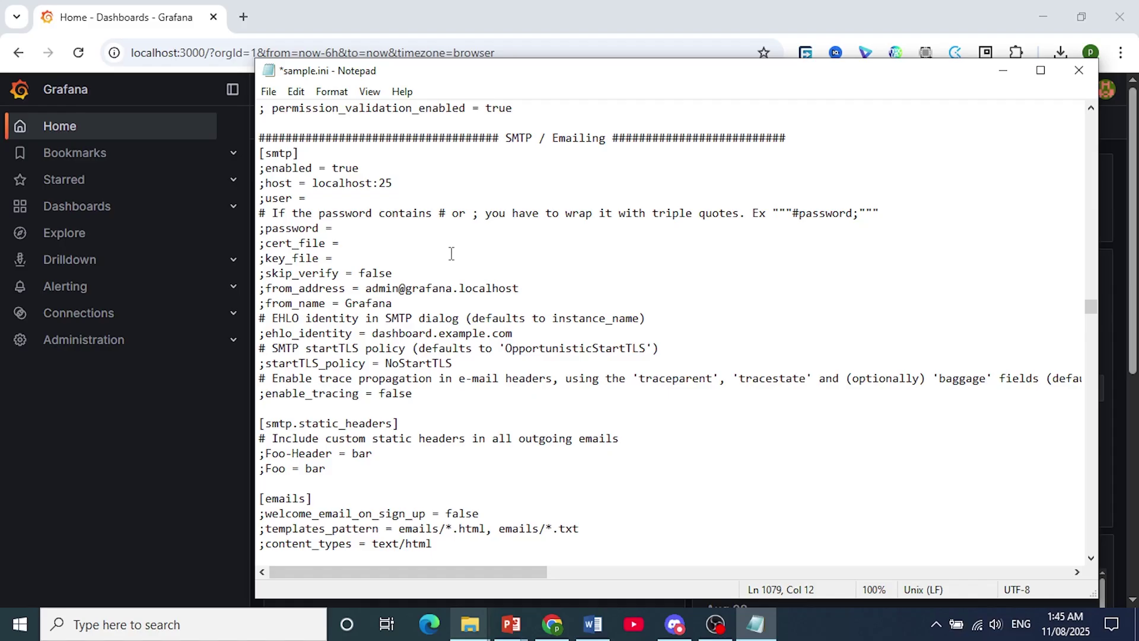
scroll(450, 252, down, 1)
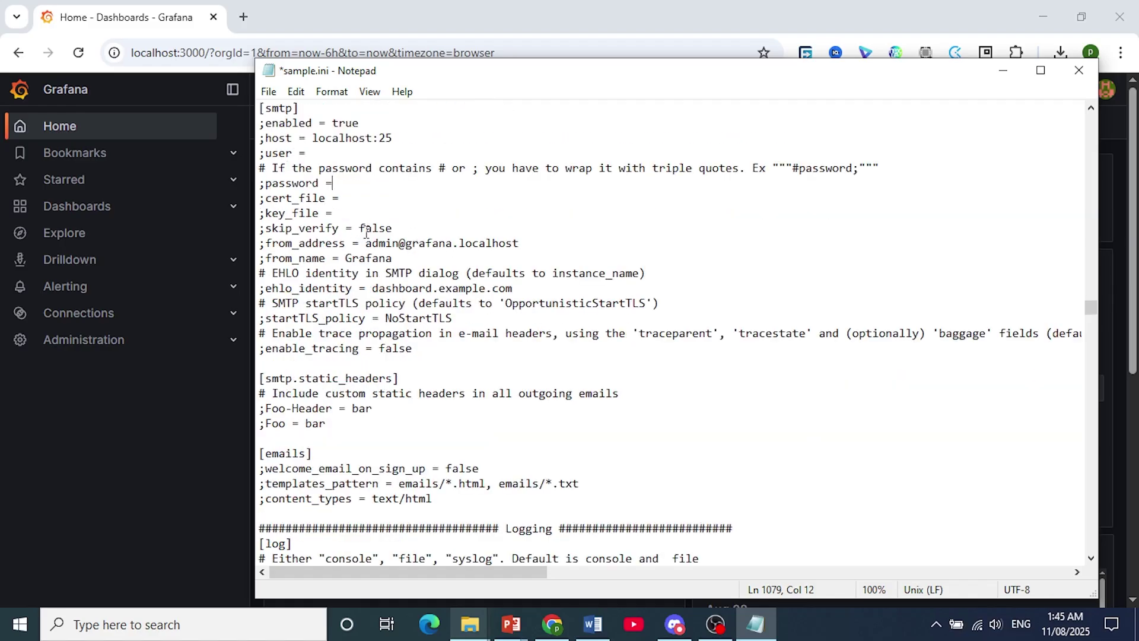
Change skip_verify from false to true and review the from_address and from_name lines
drag(359, 228, 406, 227)
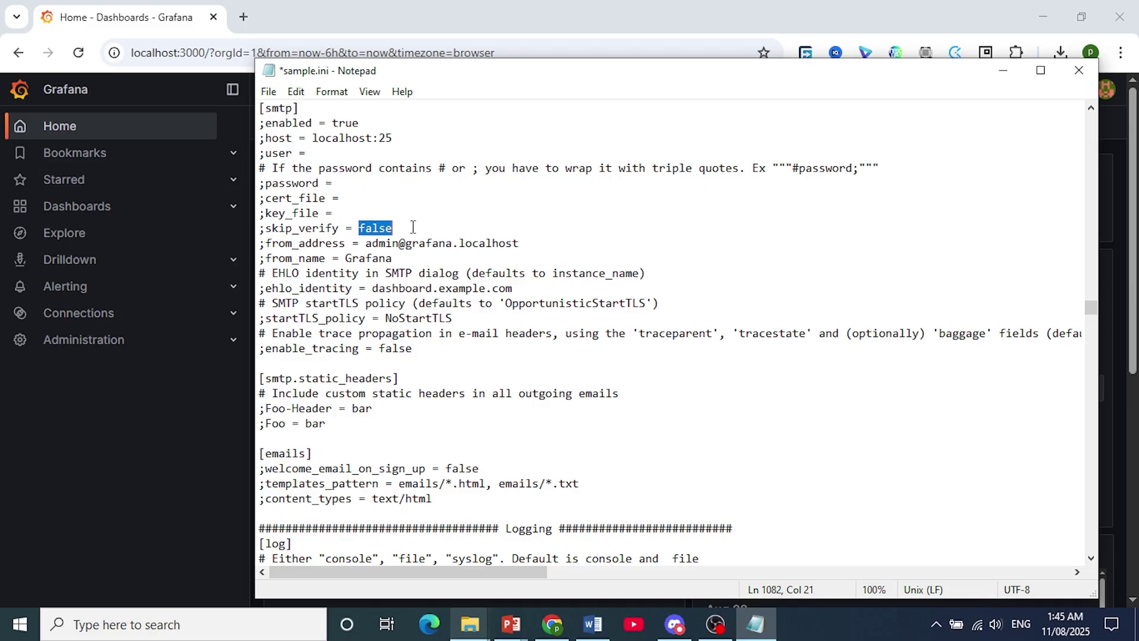
text(true)
scroll(389, 227, down, 1)
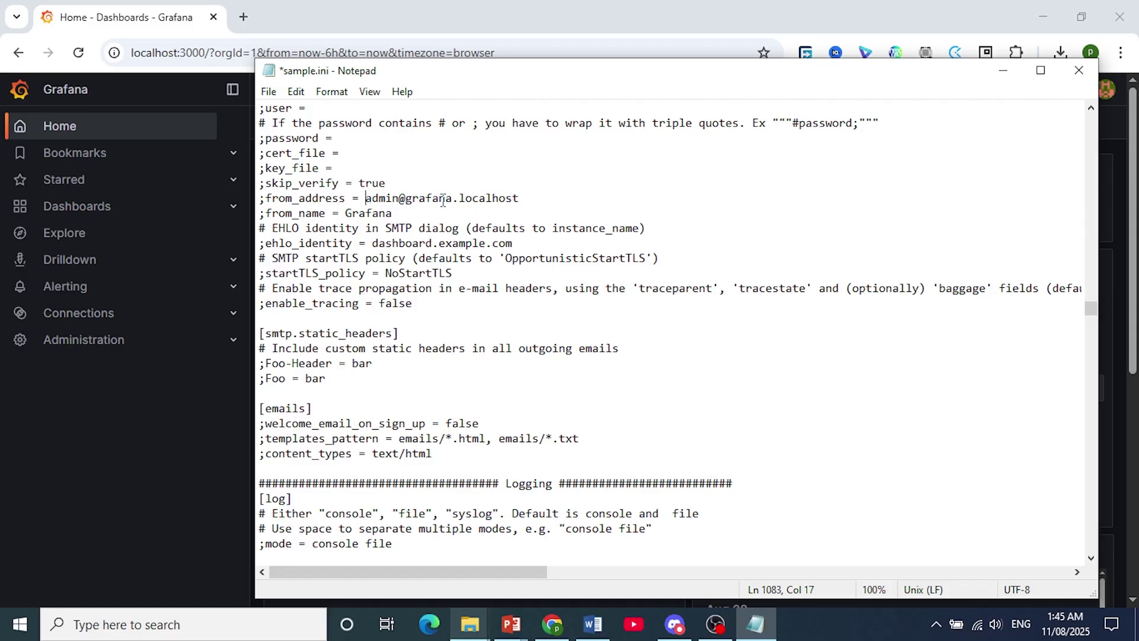
key(Right)
key(Right)
key(Right)
key(Right)
key(Right)
key(Right)
key(Right)
key(Right)
key(Right)
key(Right)
key(Right)
click(347, 212)
scroll(379, 229, down, 2)
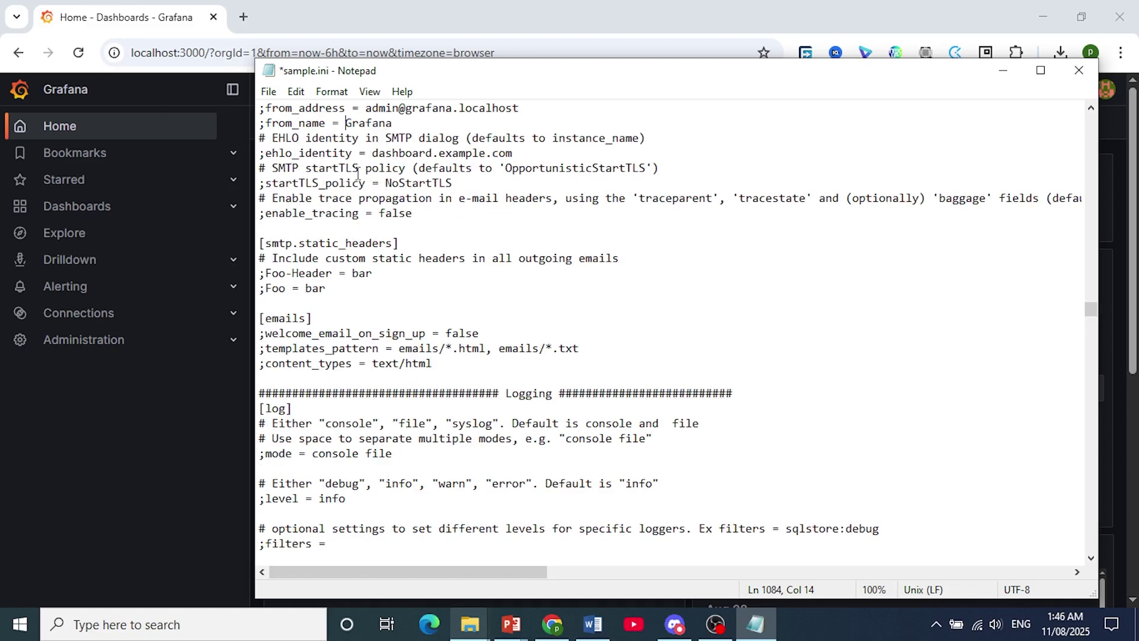
Try saving sample.ini over the existing file in the conf folder, confirming the replacement
click(267, 93)
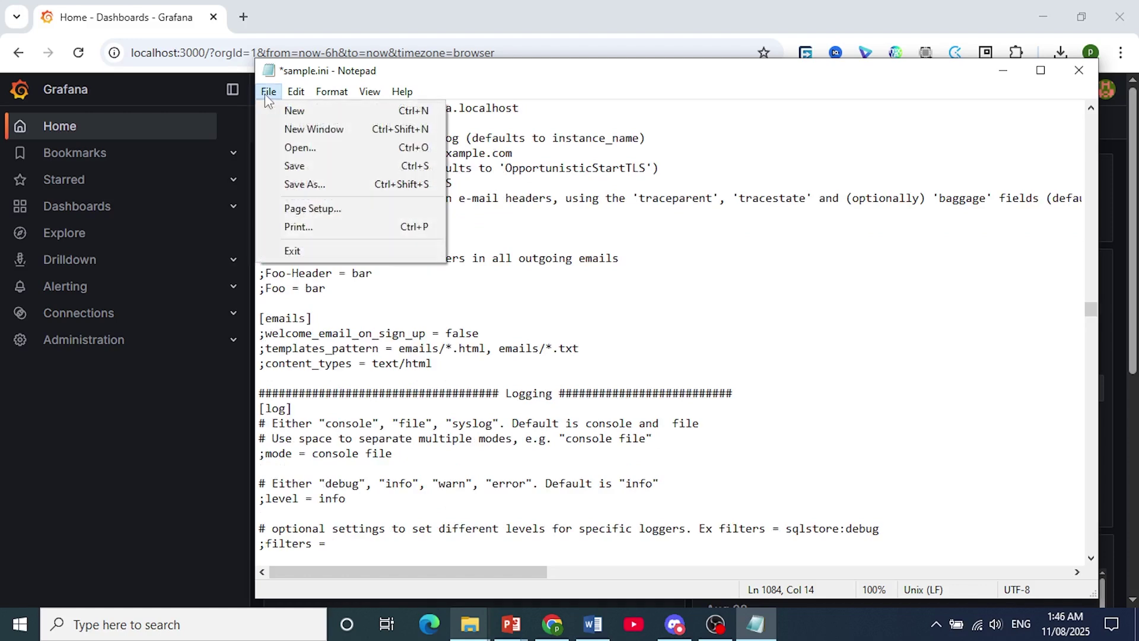
click(299, 168)
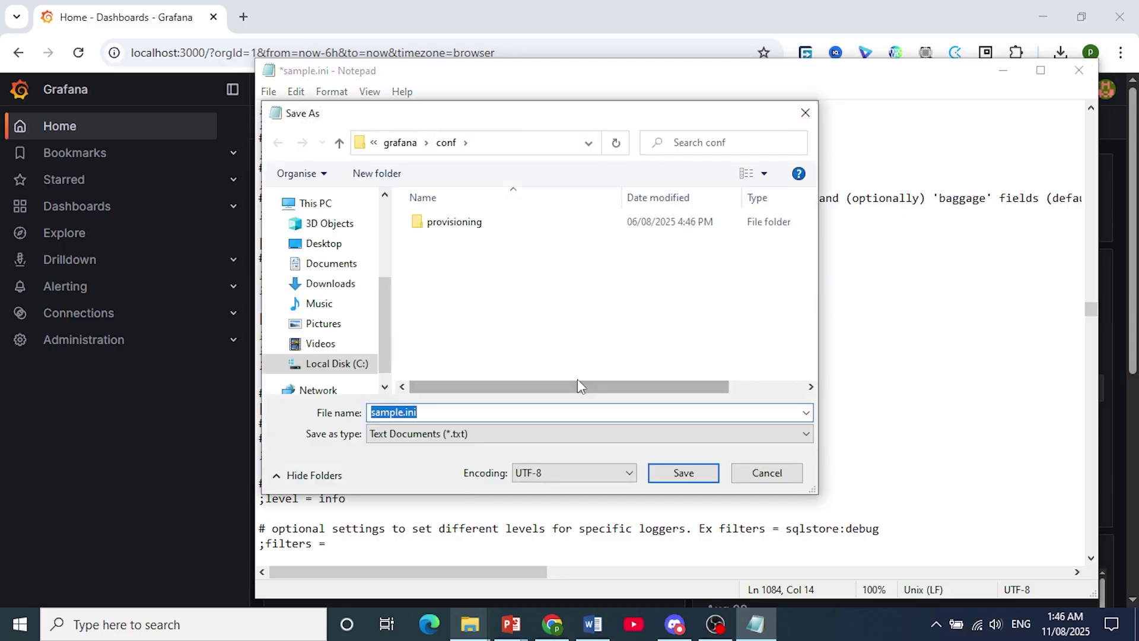
click(685, 472)
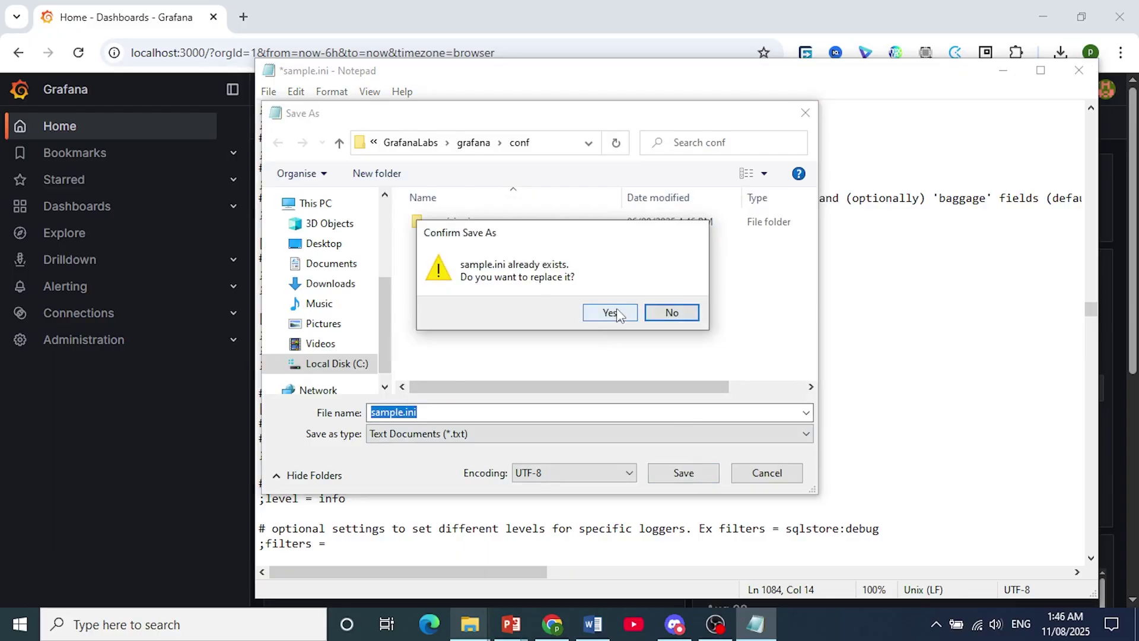
click(617, 313)
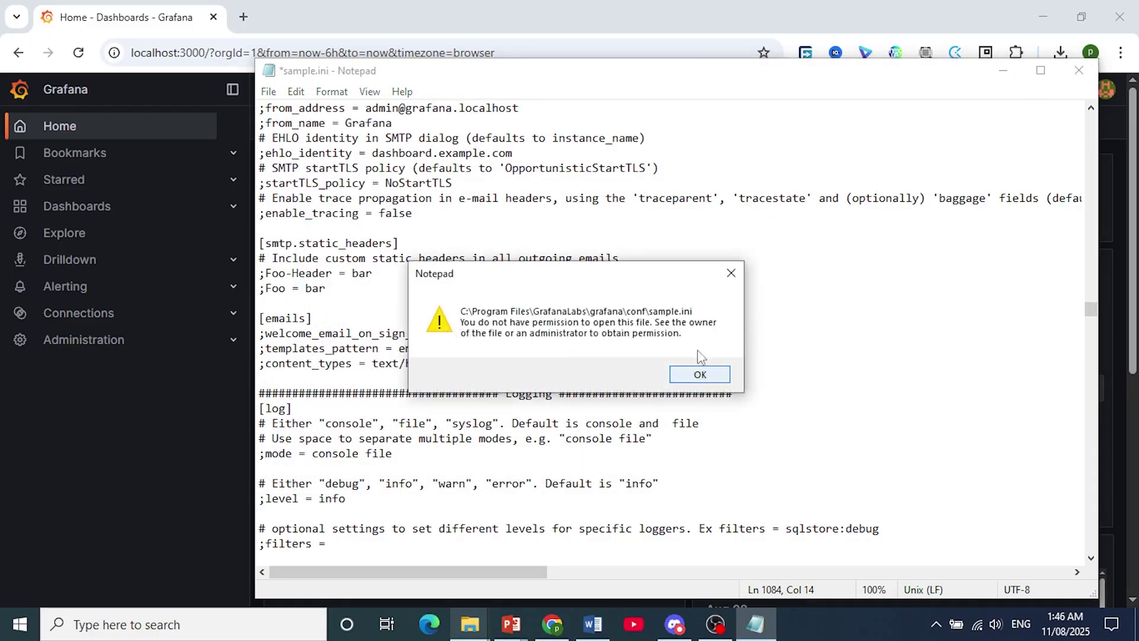
click(843, 621)
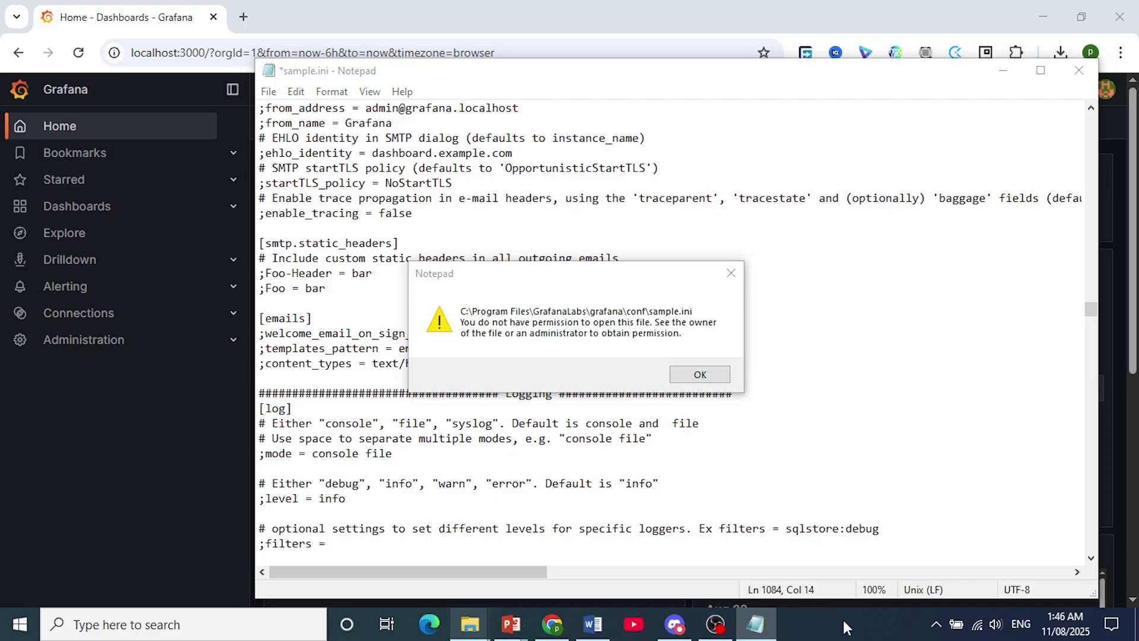
click(858, 593)
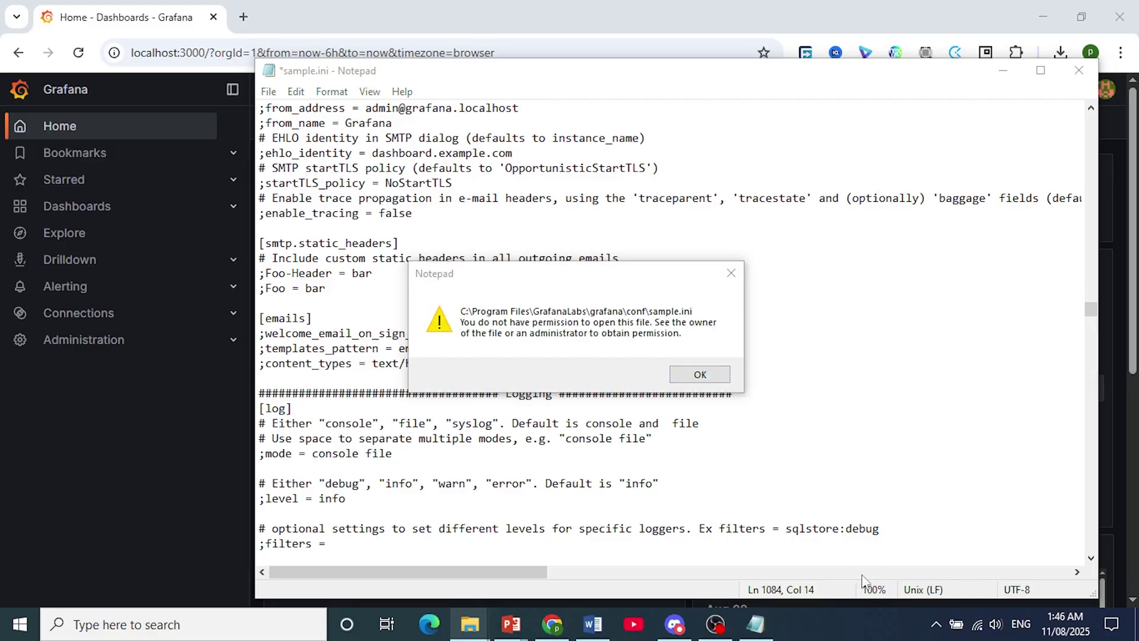
Dismiss the permission error and close Notepad with Don't Save
key(Return)
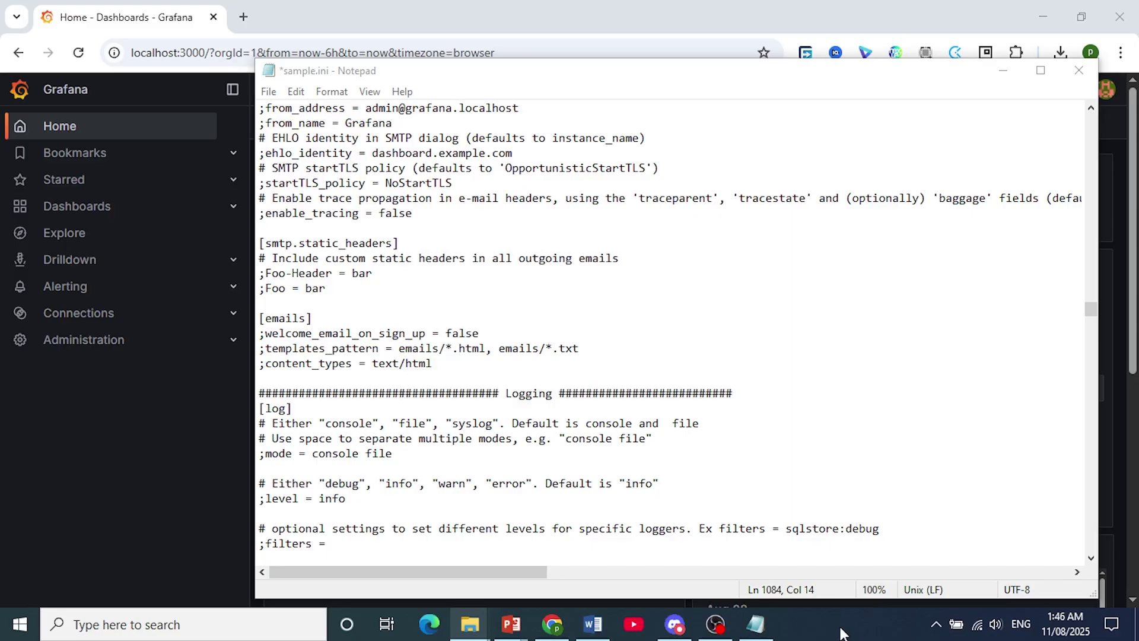
click(1075, 73)
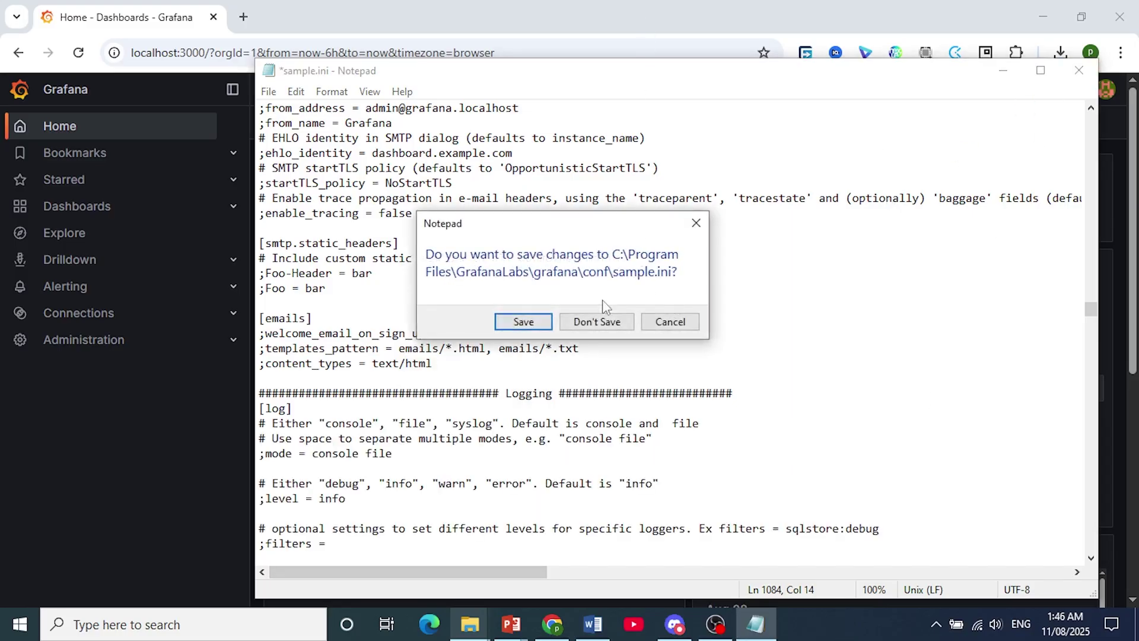
click(837, 617)
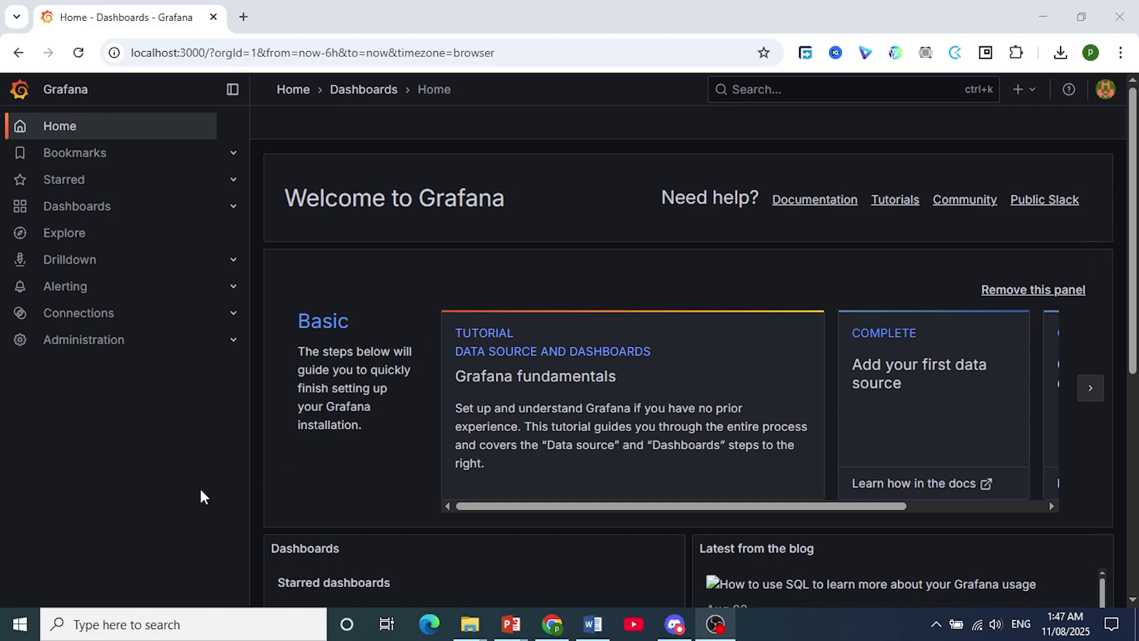
Launch the Run app from Windows search and run services.msc
click(160, 627)
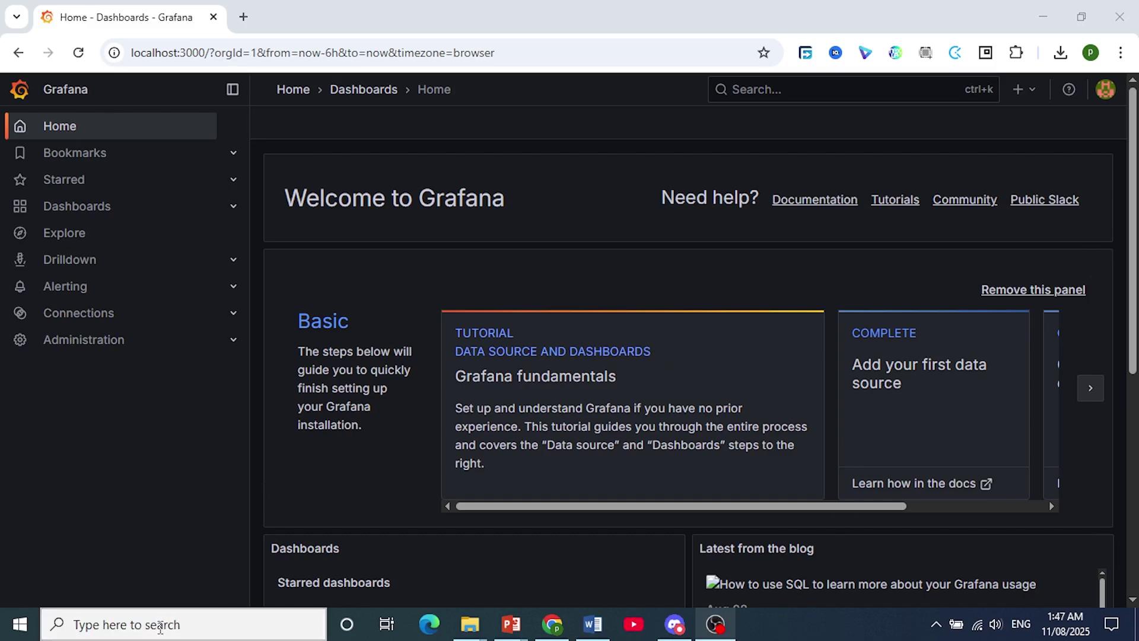
text(run)
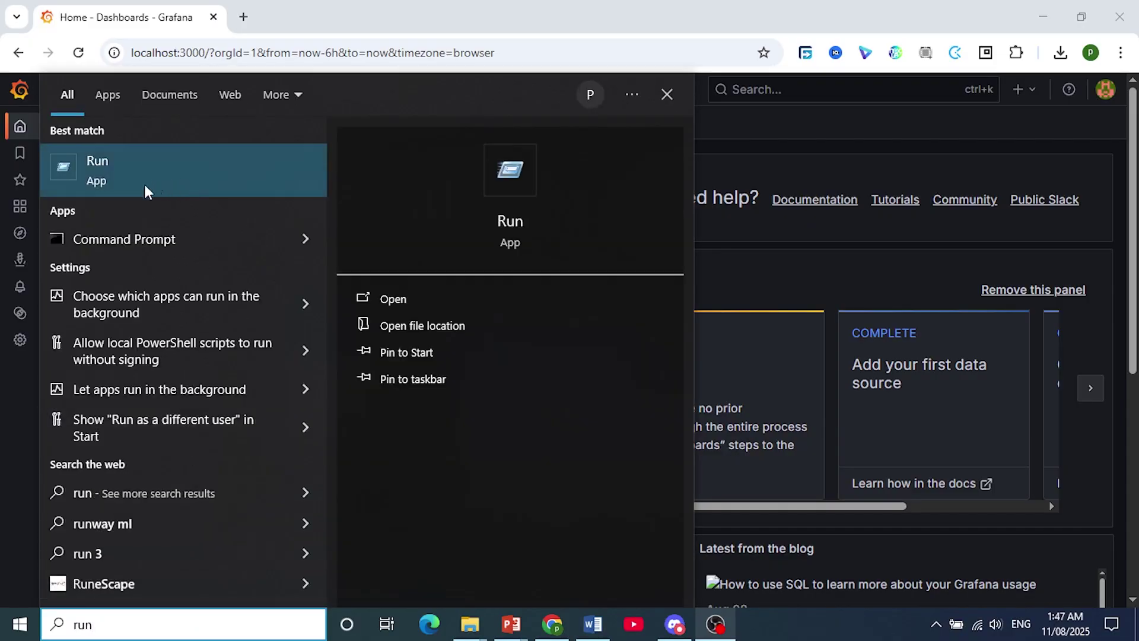
click(384, 300)
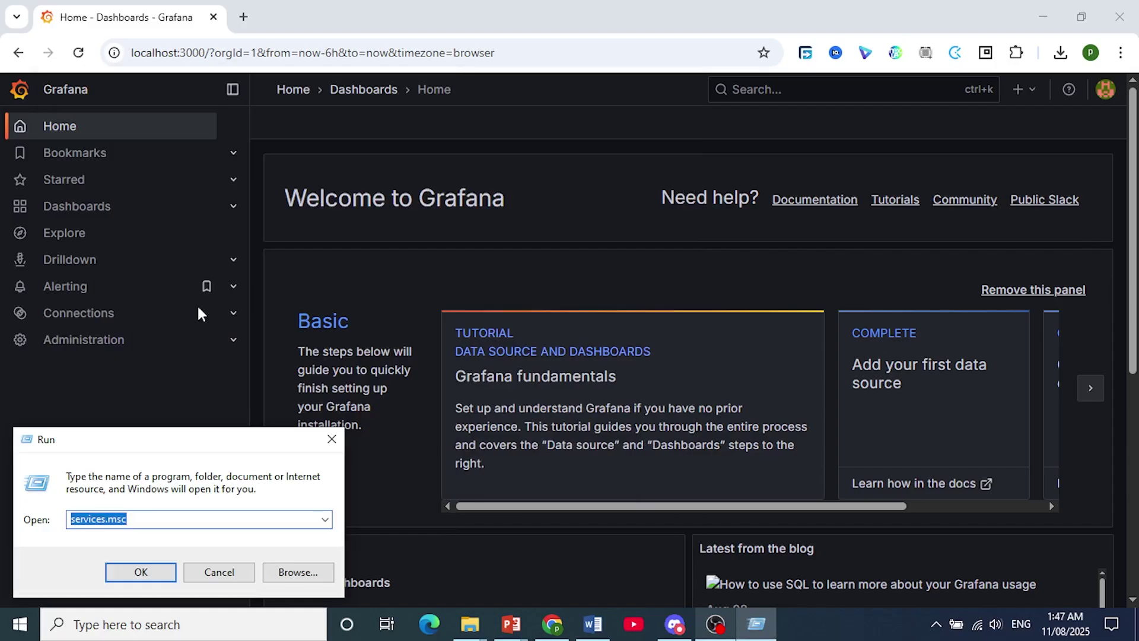
click(150, 521)
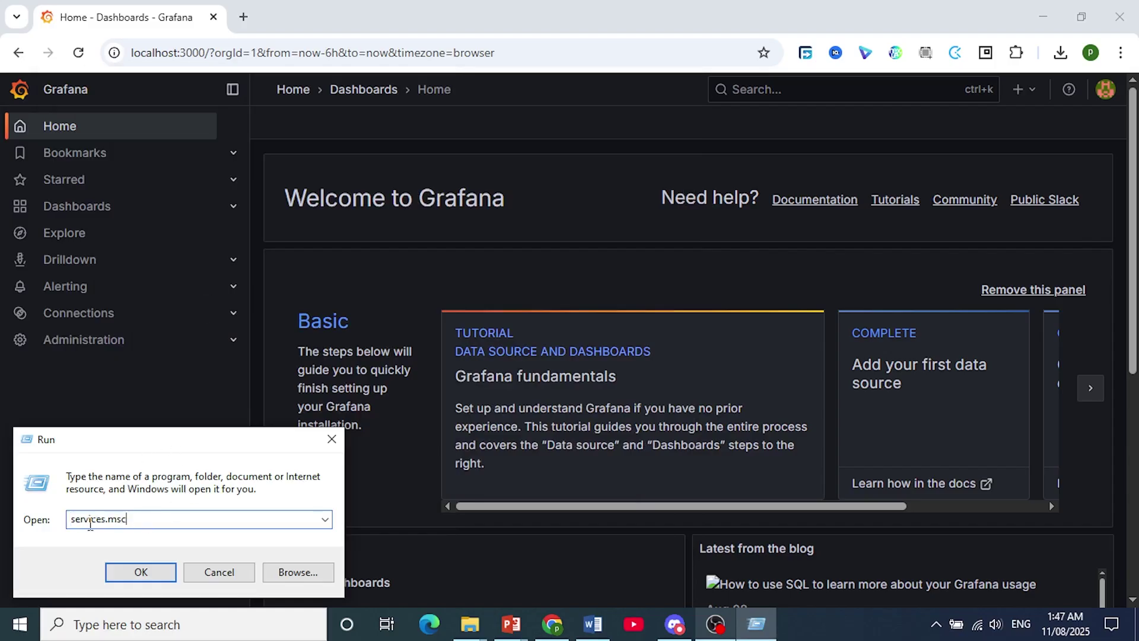
click(140, 572)
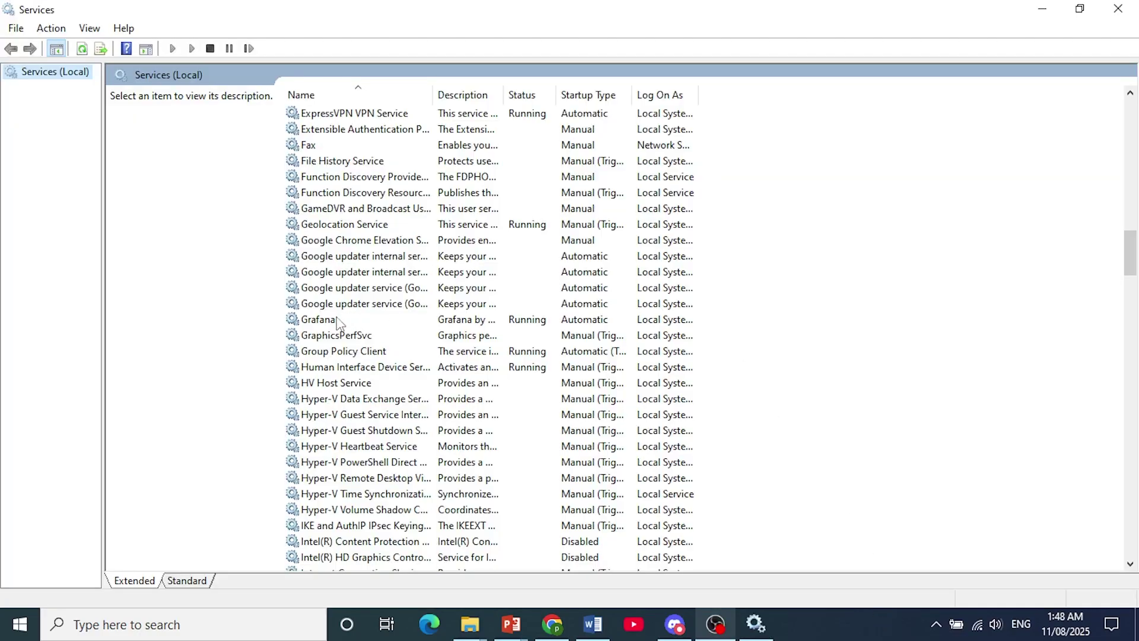
Restart the Grafana service from its context menu, then close the Services window
click(332, 322)
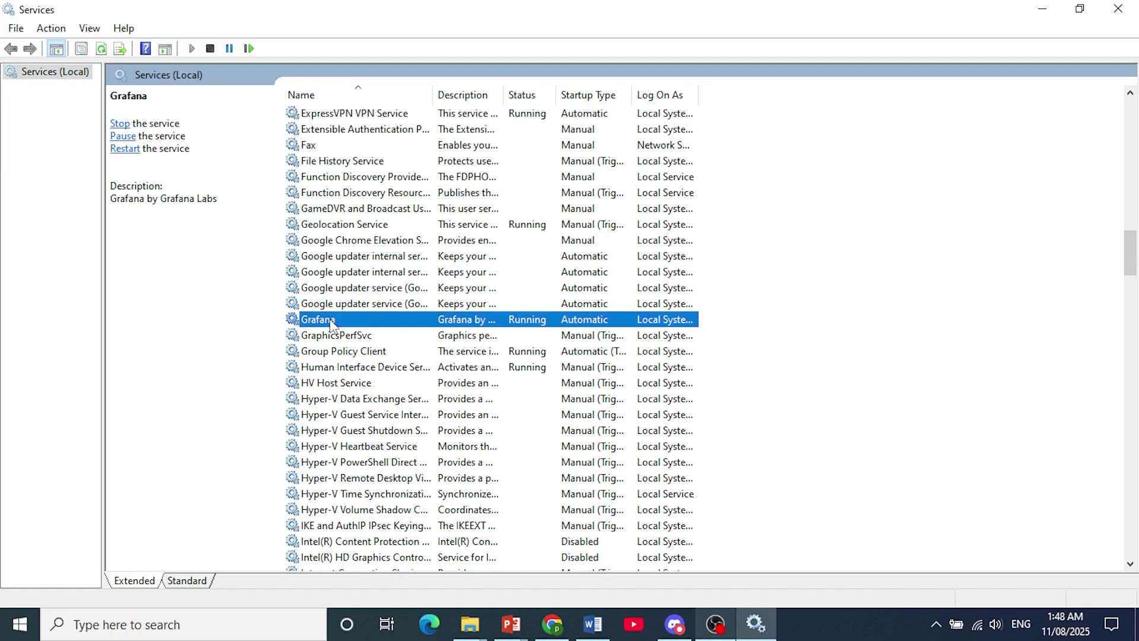
right_click(330, 323)
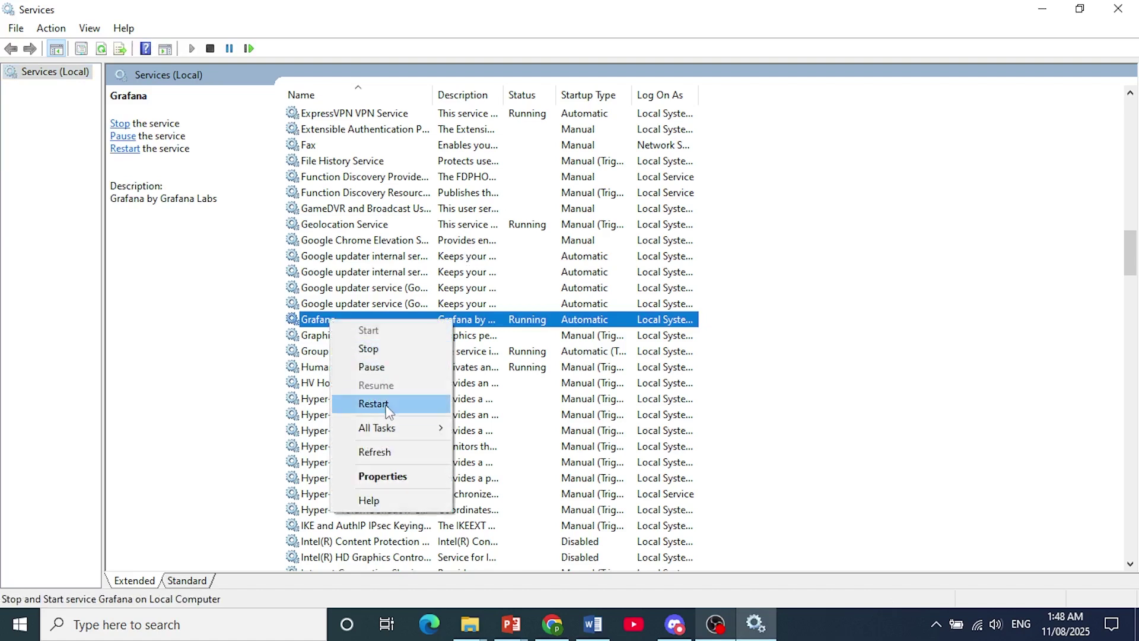
click(131, 161)
click(132, 159)
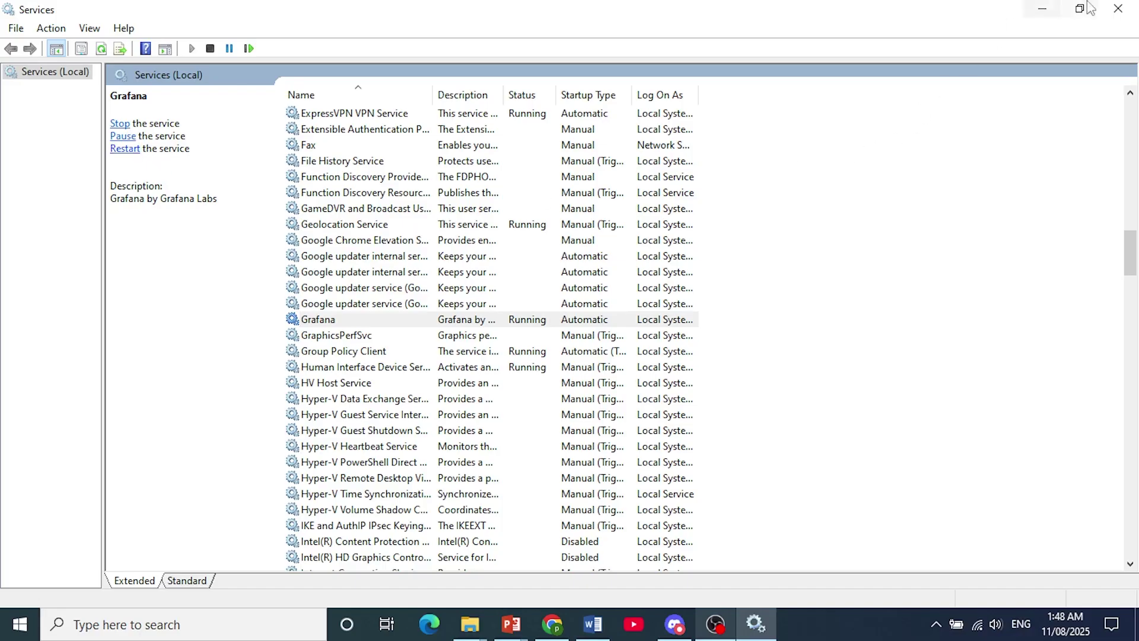
click(1119, 7)
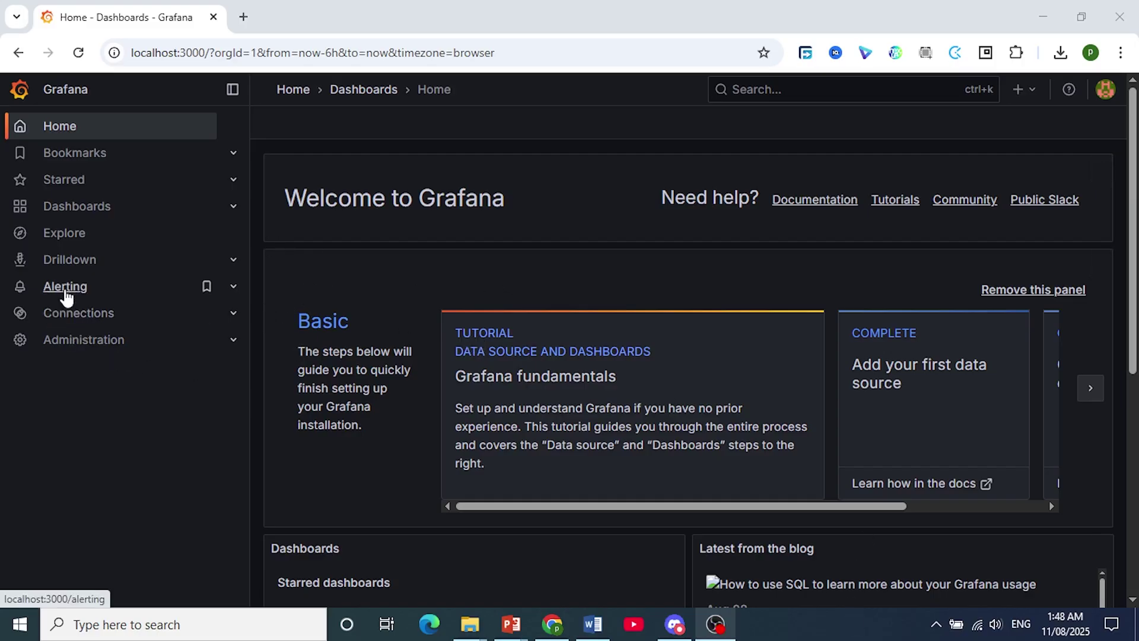
Open Alerting > Contact points, view grafana-default-email in edit mode, then cancel back
click(233, 292)
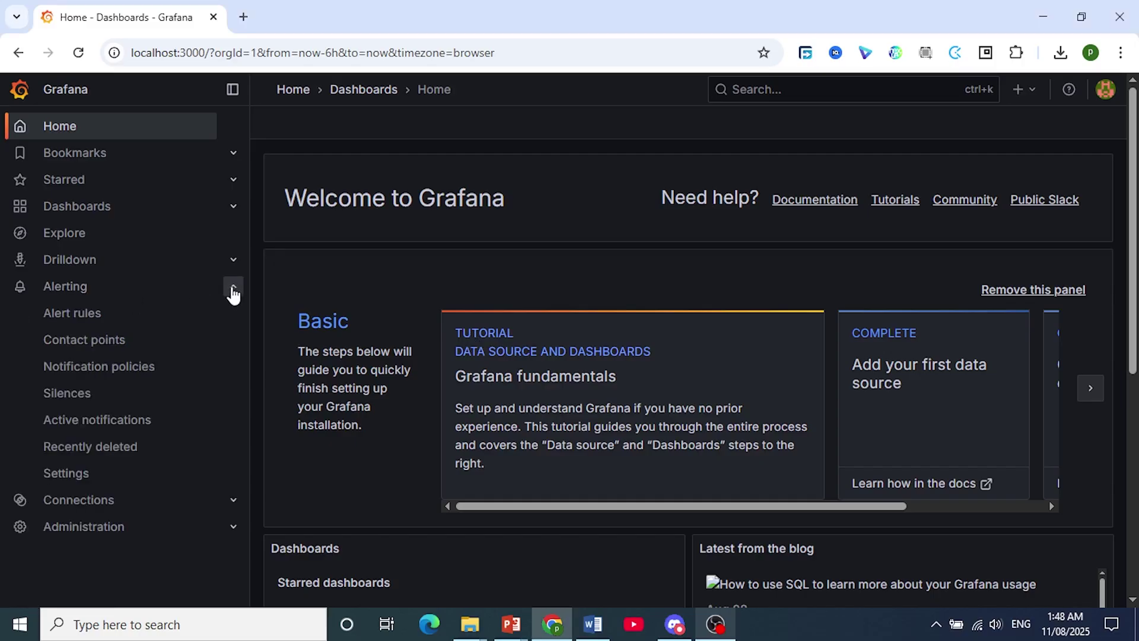
click(85, 344)
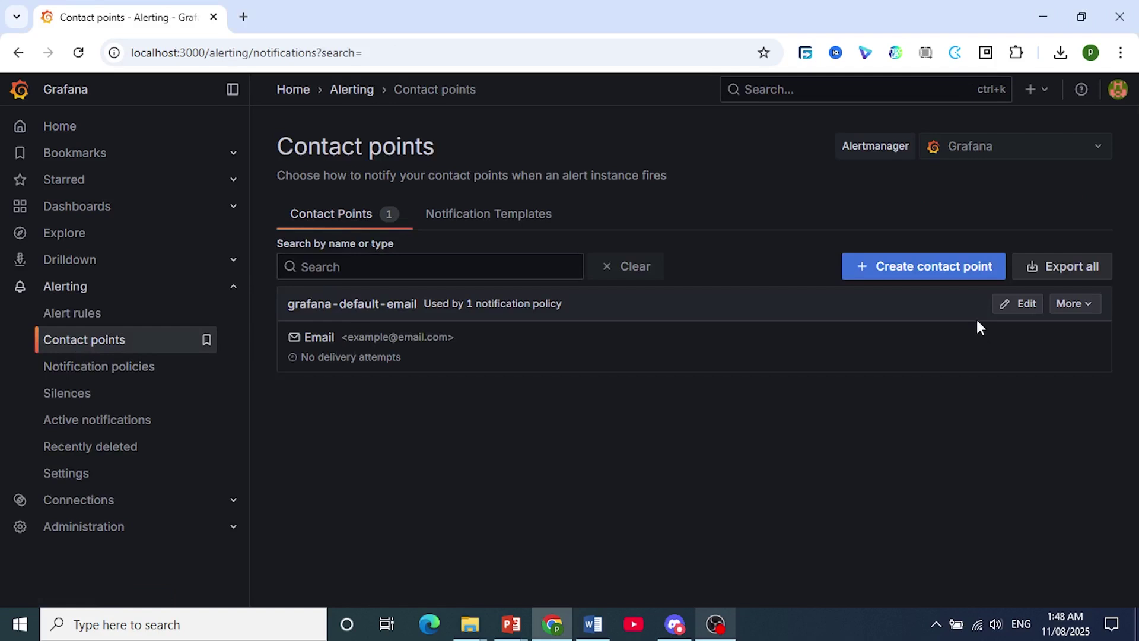
triple_click(1004, 307)
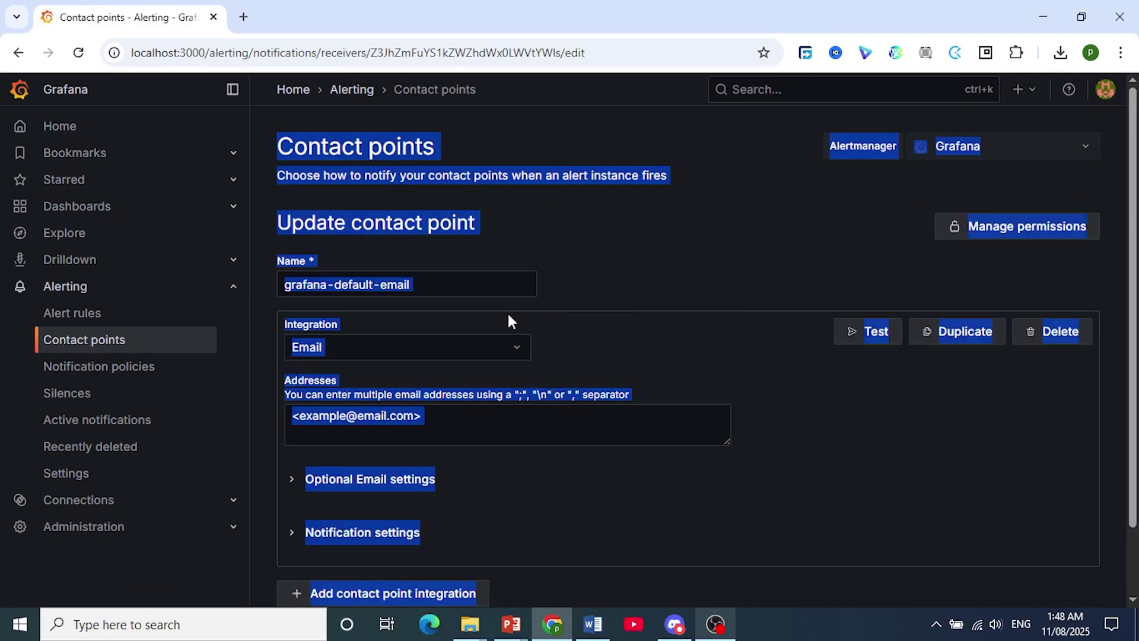
scroll(508, 322, down, 2)
click(711, 375)
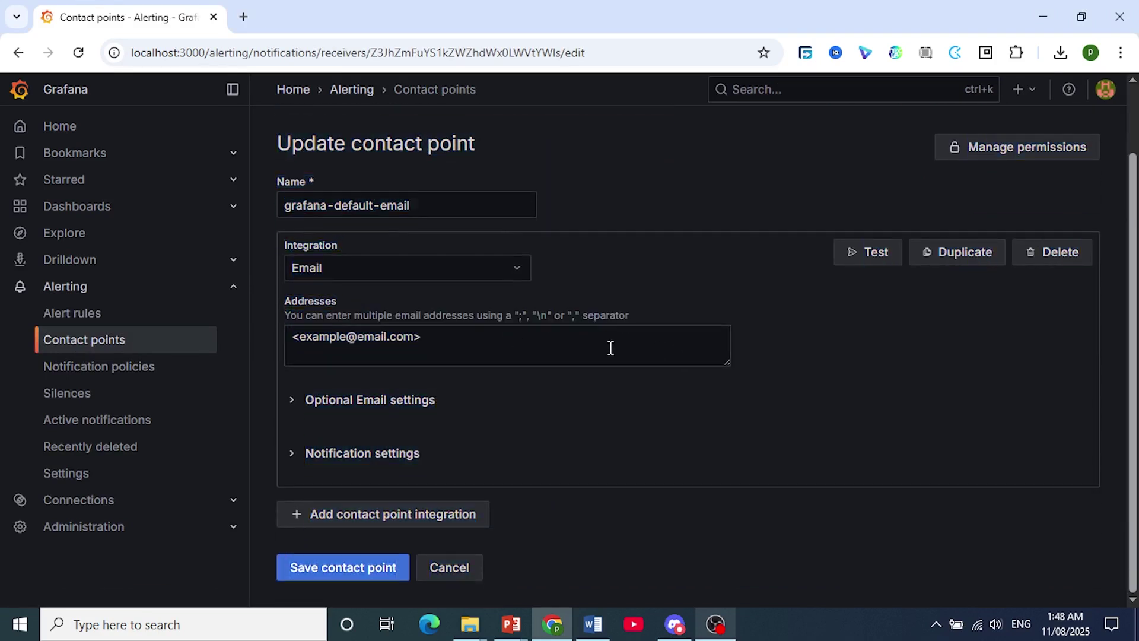
click(448, 575)
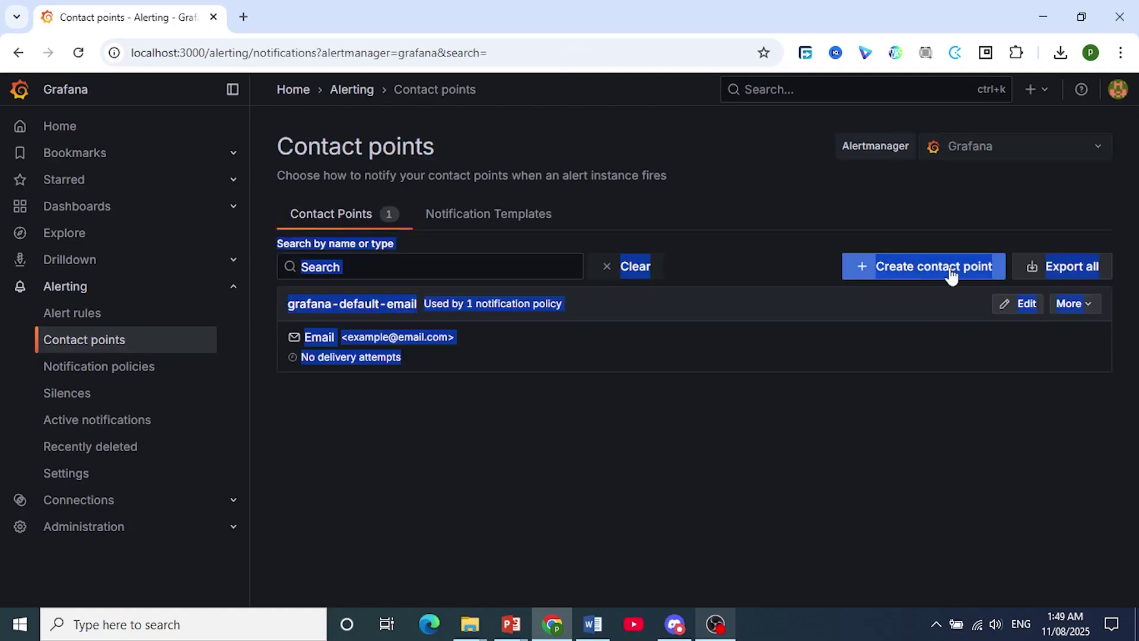
Start a new contact point, keep Email as the integration, and focus the Addresses field
click(929, 265)
click(787, 247)
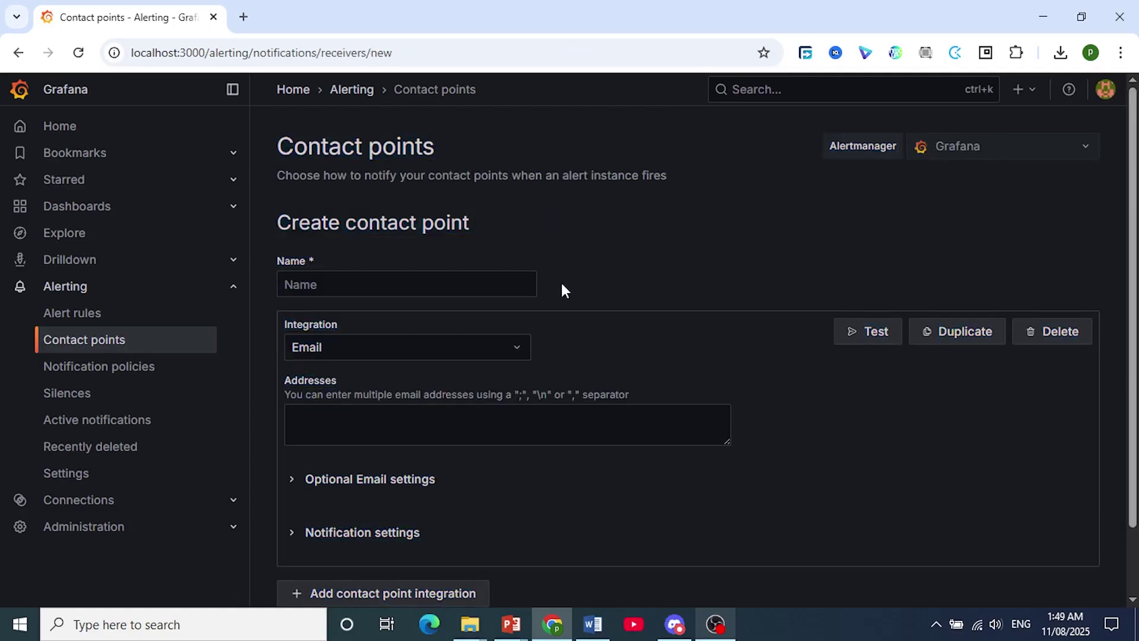
scroll(561, 288, down, 2)
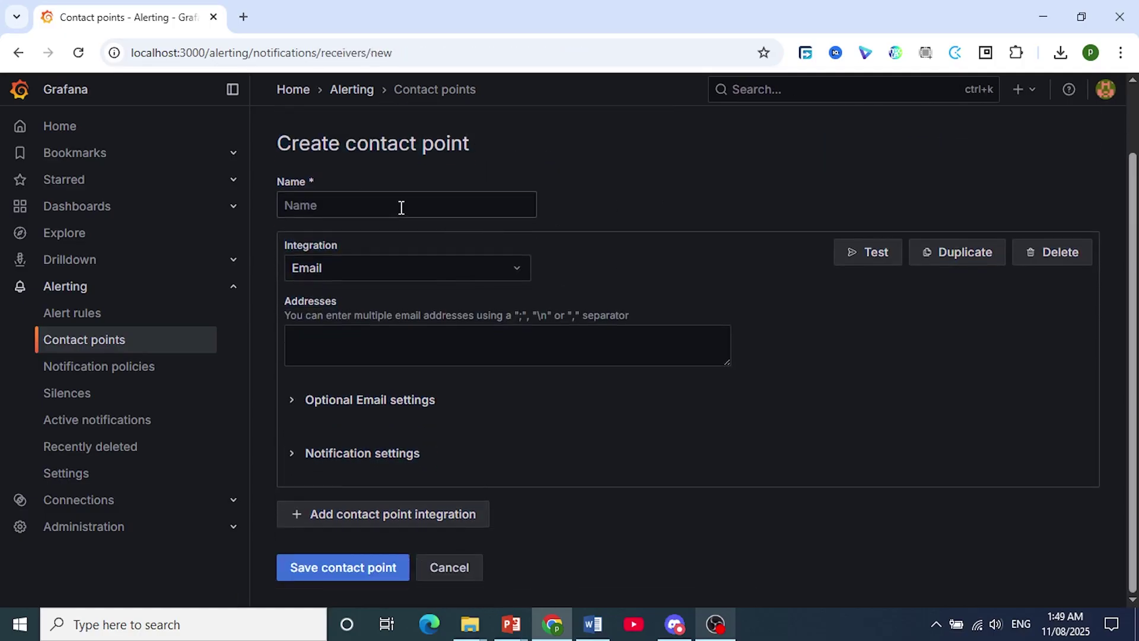
click(517, 270)
click(622, 294)
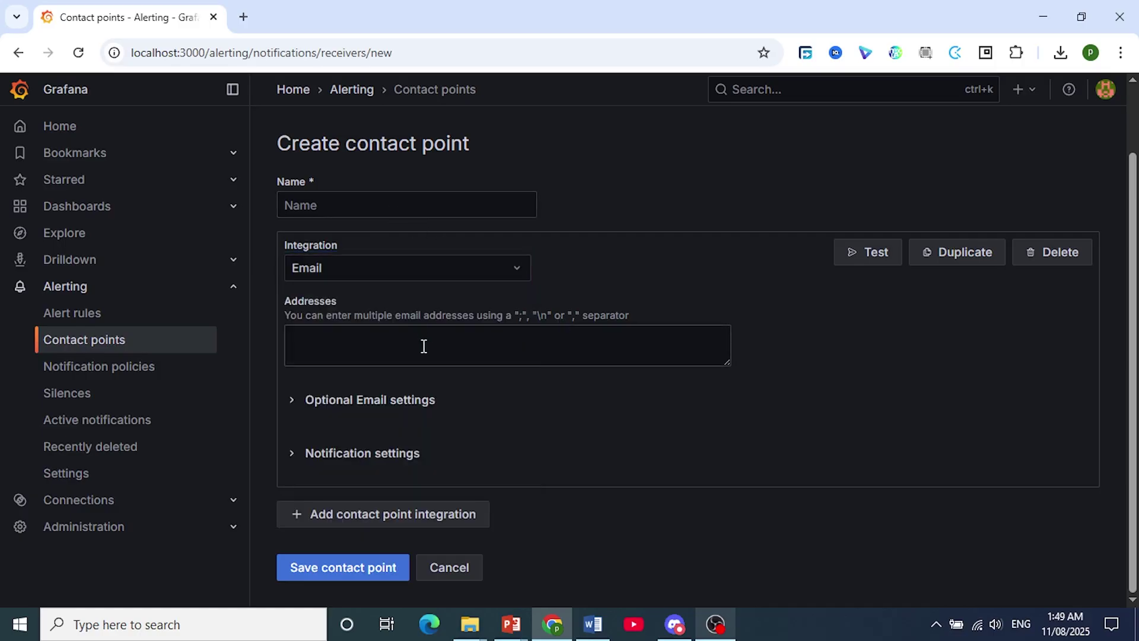
click(356, 340)
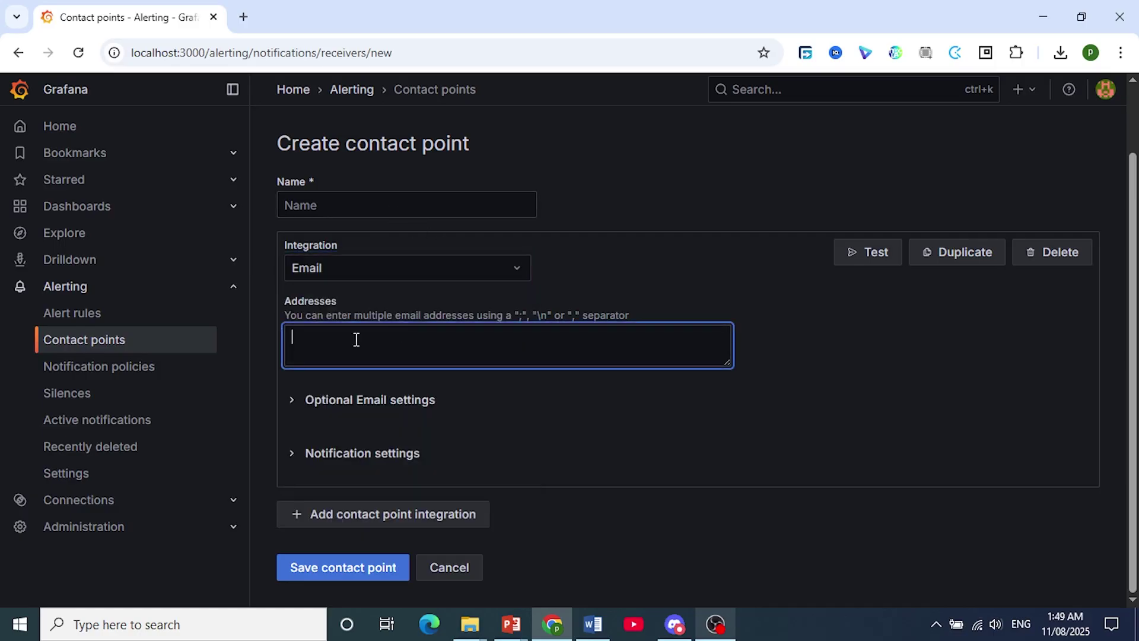
Expand and collapse the Optional Email settings and Notification settings sections
click(293, 402)
scroll(347, 391, down, 3)
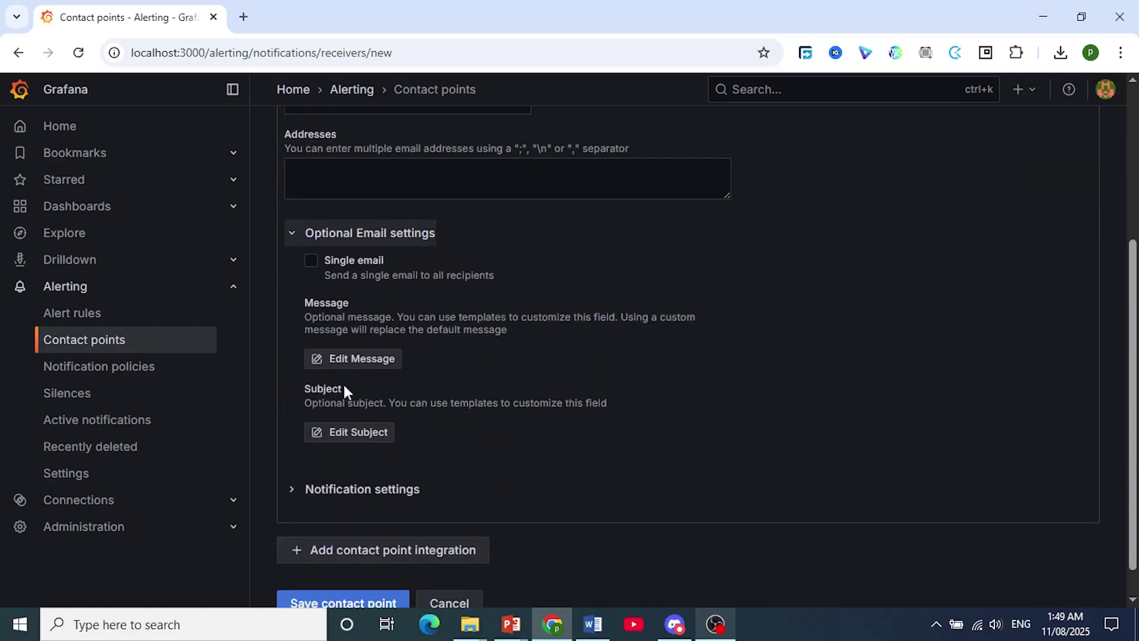
click(293, 240)
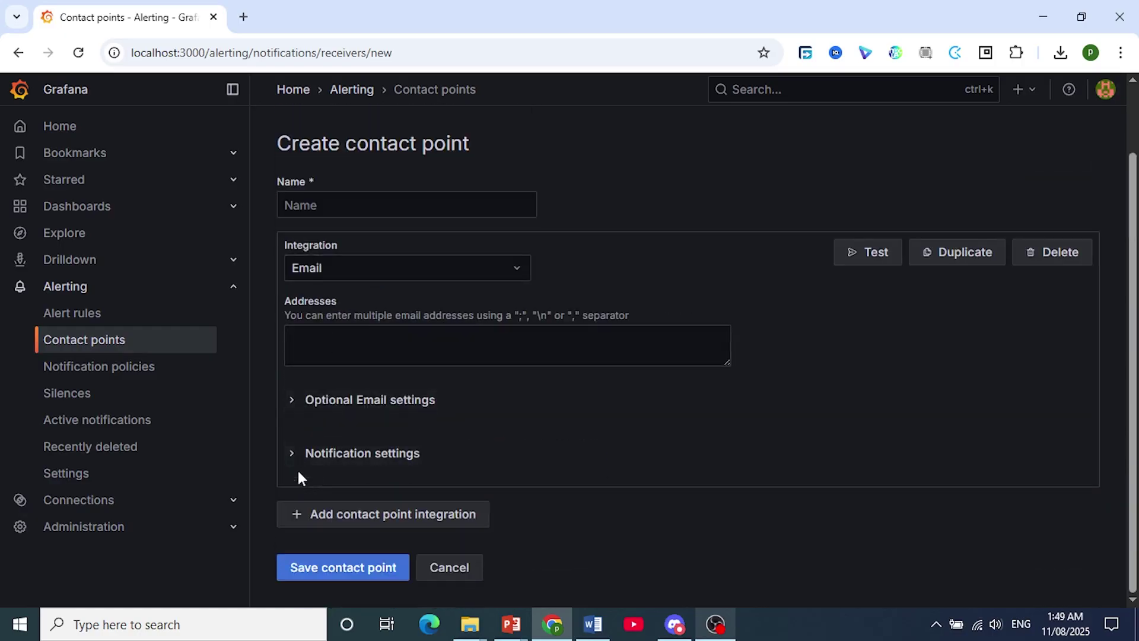
click(297, 452)
click(300, 415)
click(842, 629)
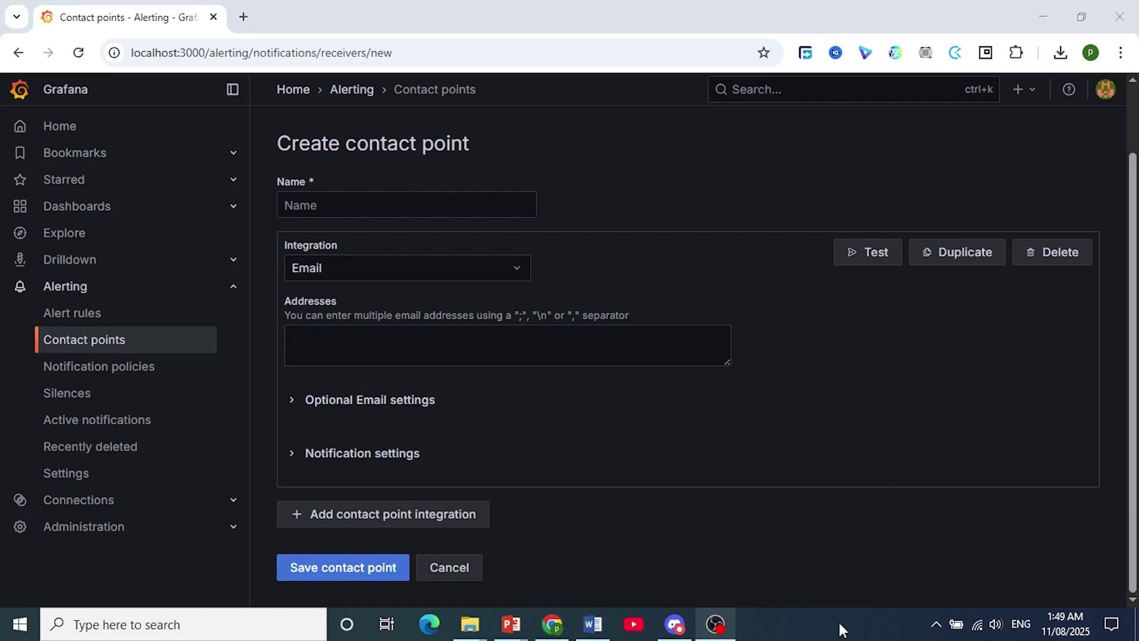